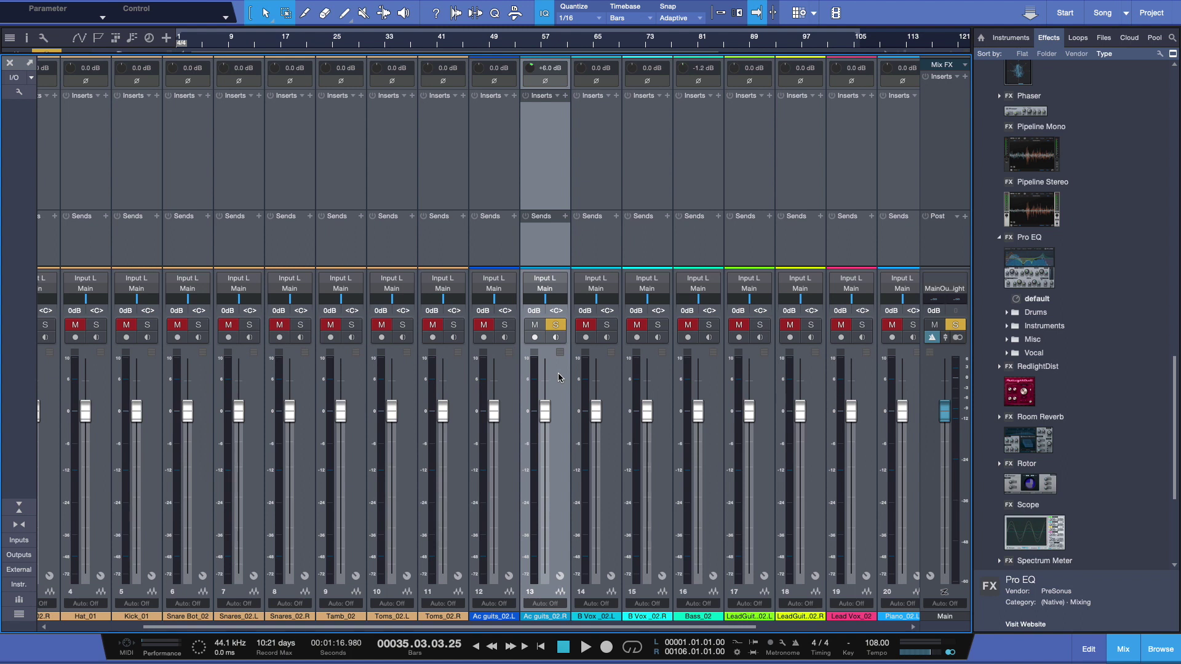
Audition the mix, then insert Pro EQ from the Effects browser onto the Ac guits_02.R channel.
key(space)
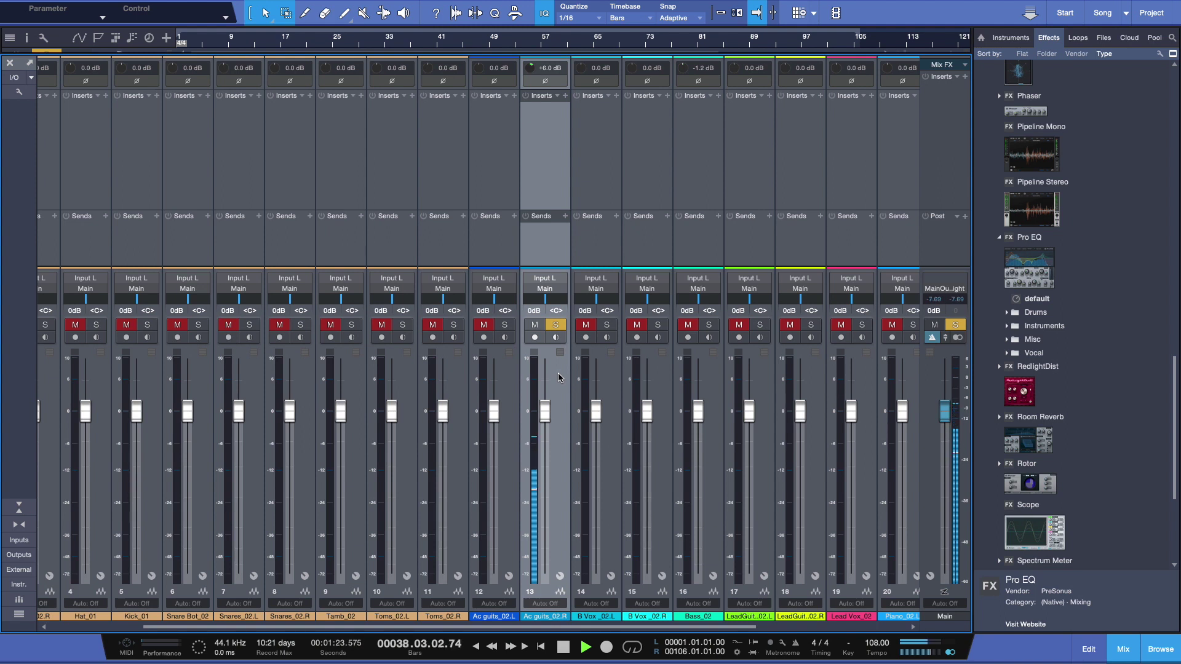
key(space)
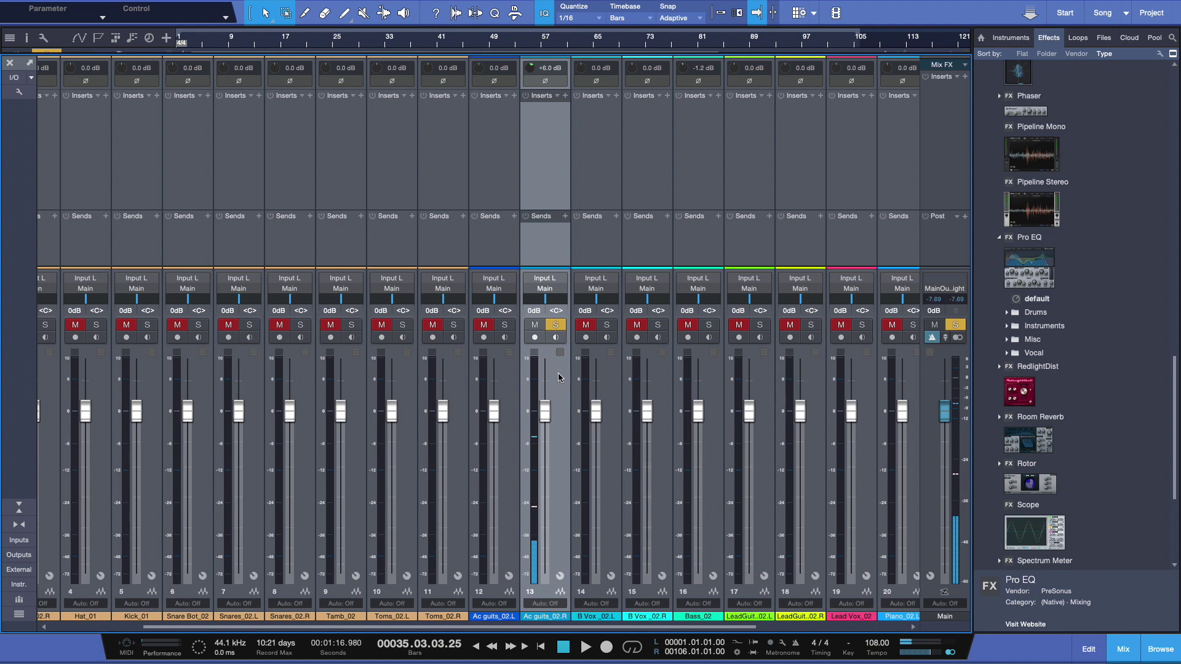
scroll(1112, 203, down, 5)
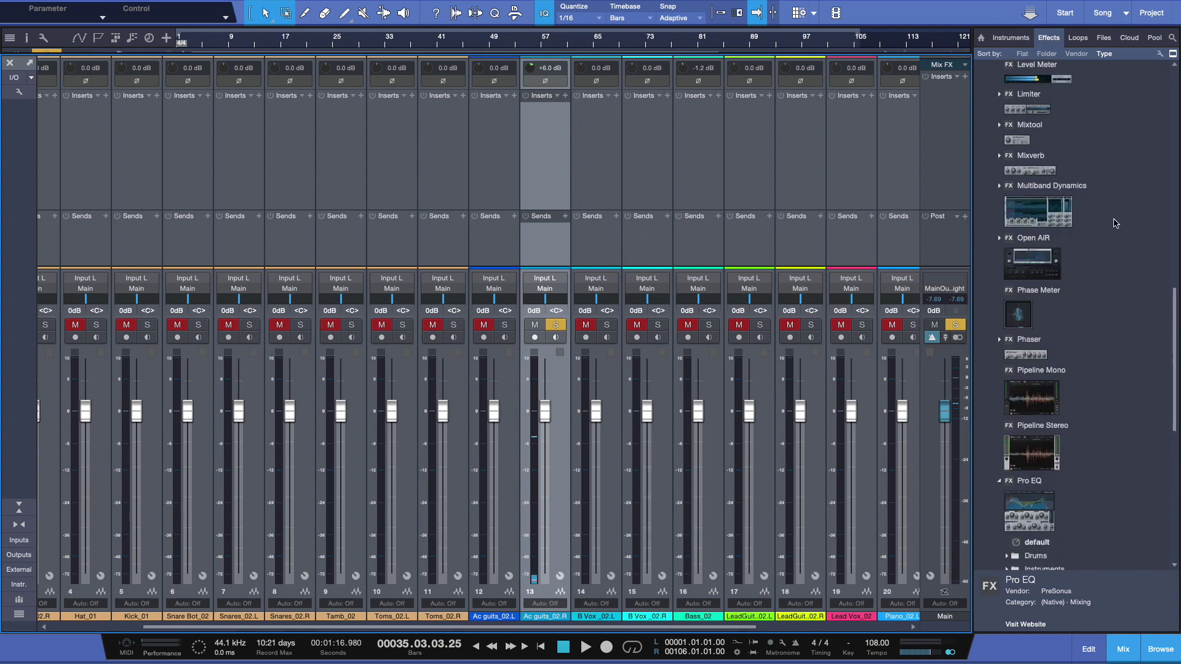
scroll(1100, 192, up, 2)
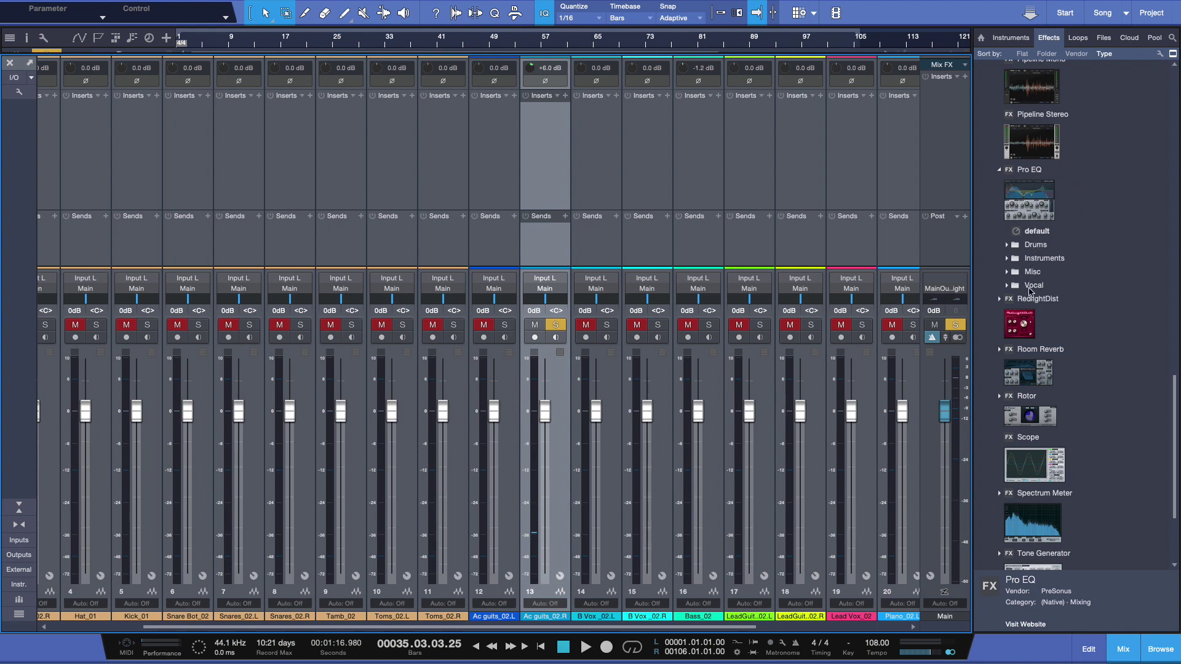
click(1030, 203)
drag(1030, 203, 549, 144)
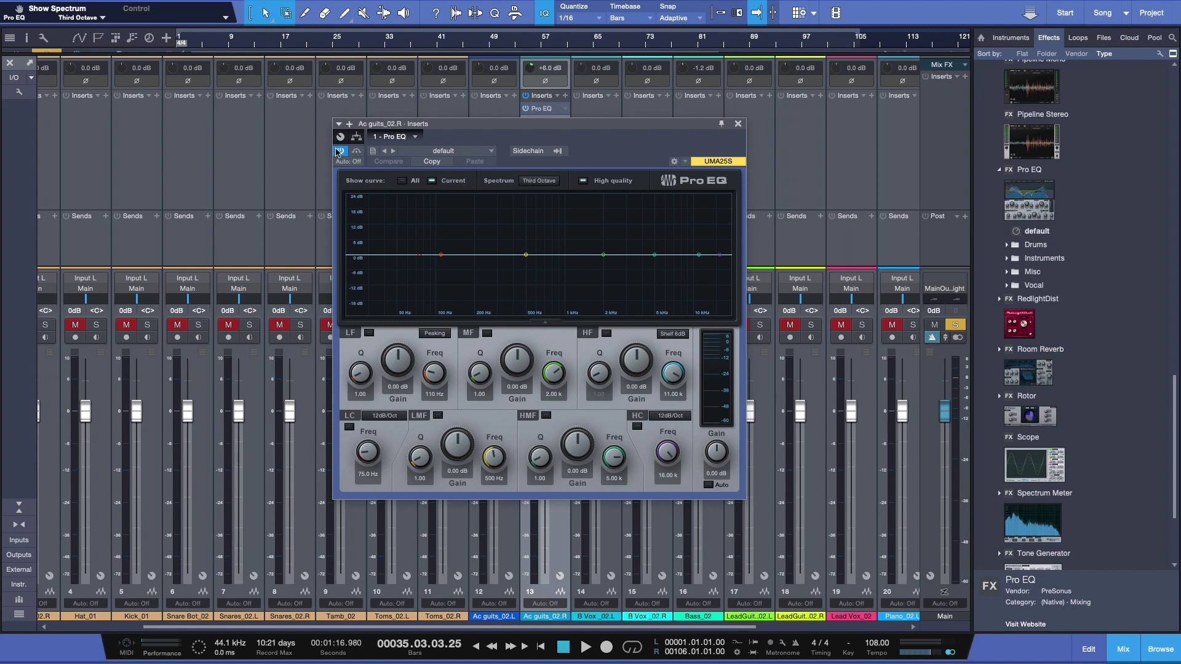
click(355, 151)
click(355, 152)
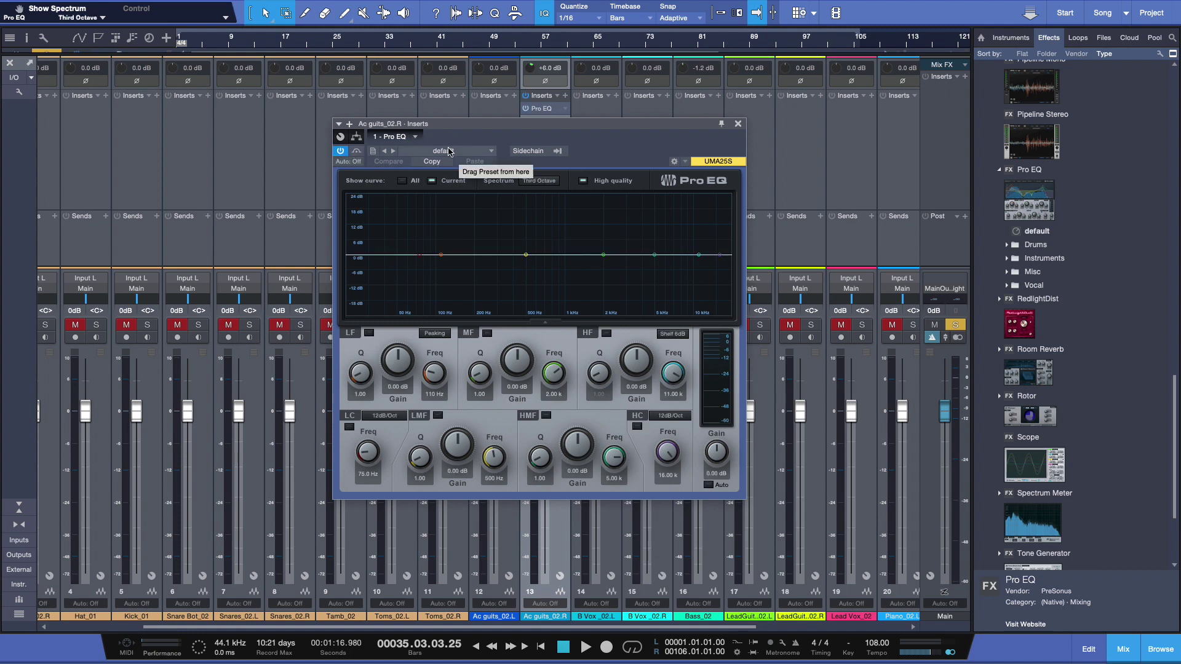
click(449, 151)
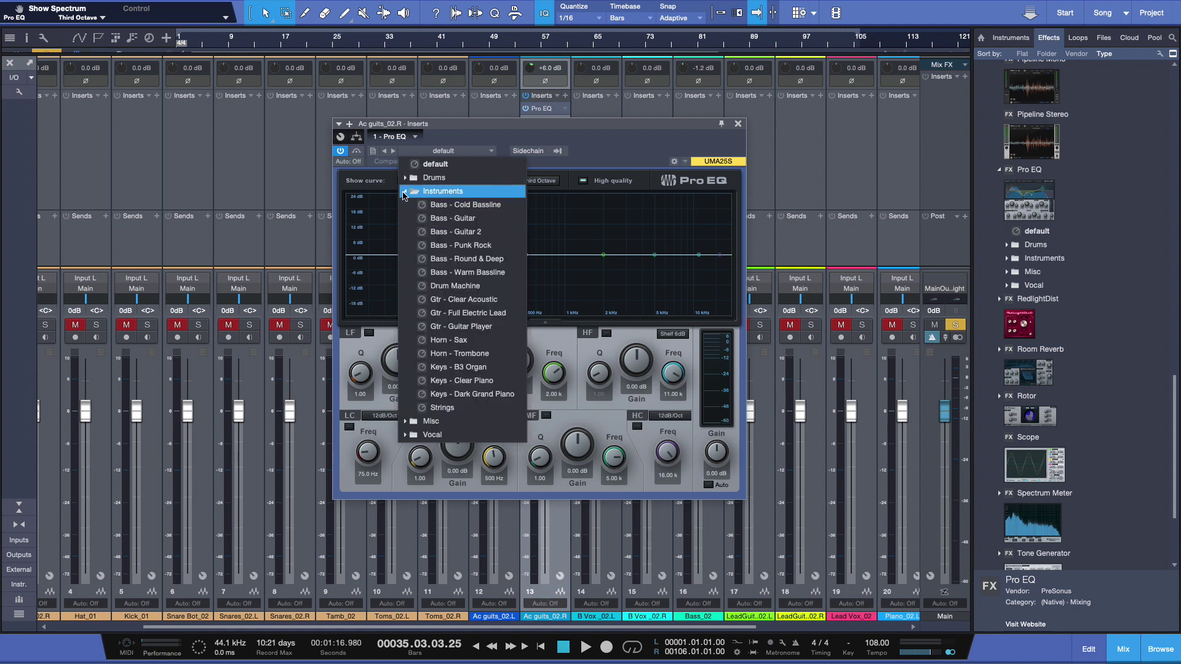
click(466, 136)
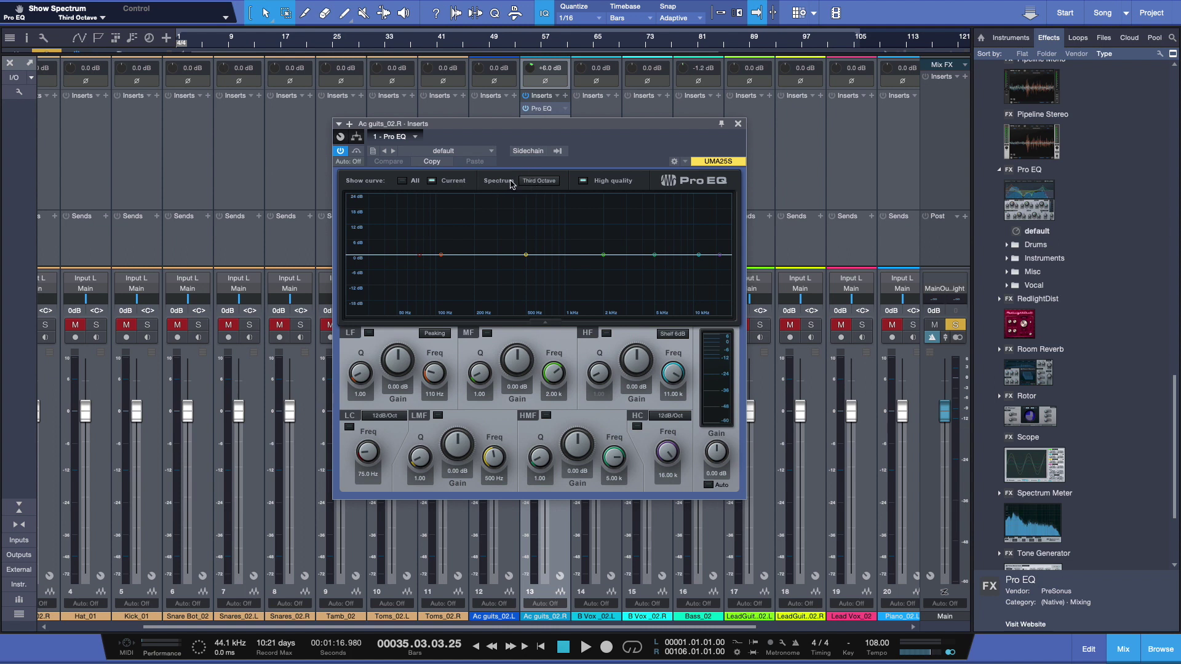
Turn the analyser off, then play the song and view the spectrum as Third Octave and FFT Curve.
click(534, 181)
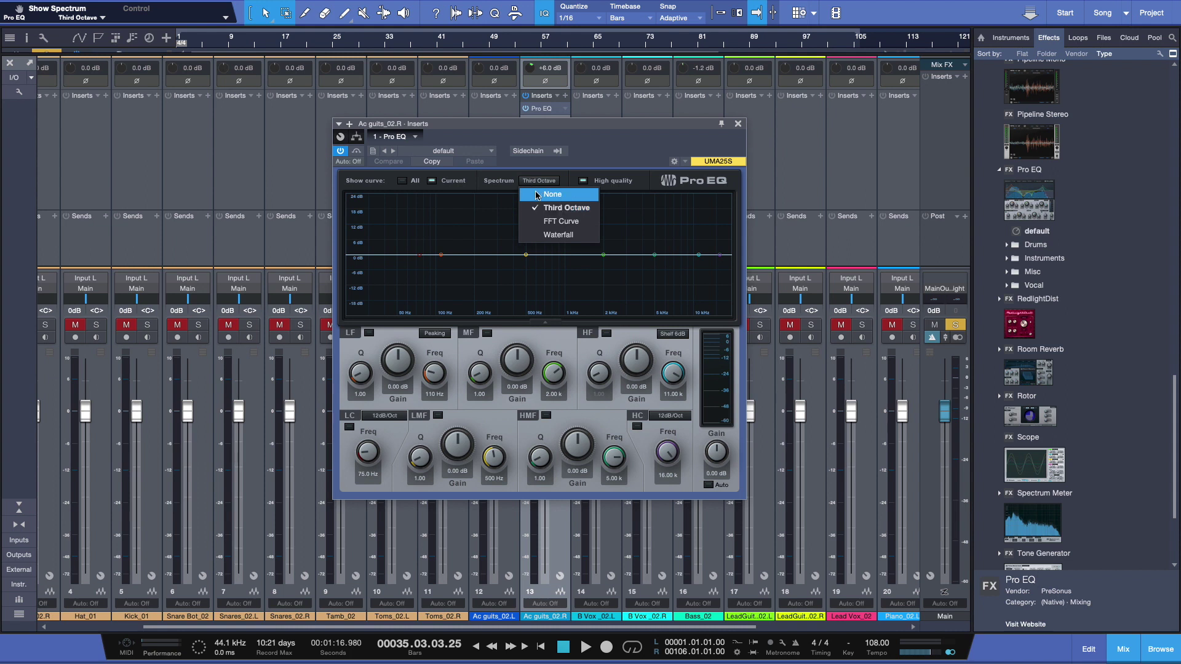
click(538, 194)
key(space)
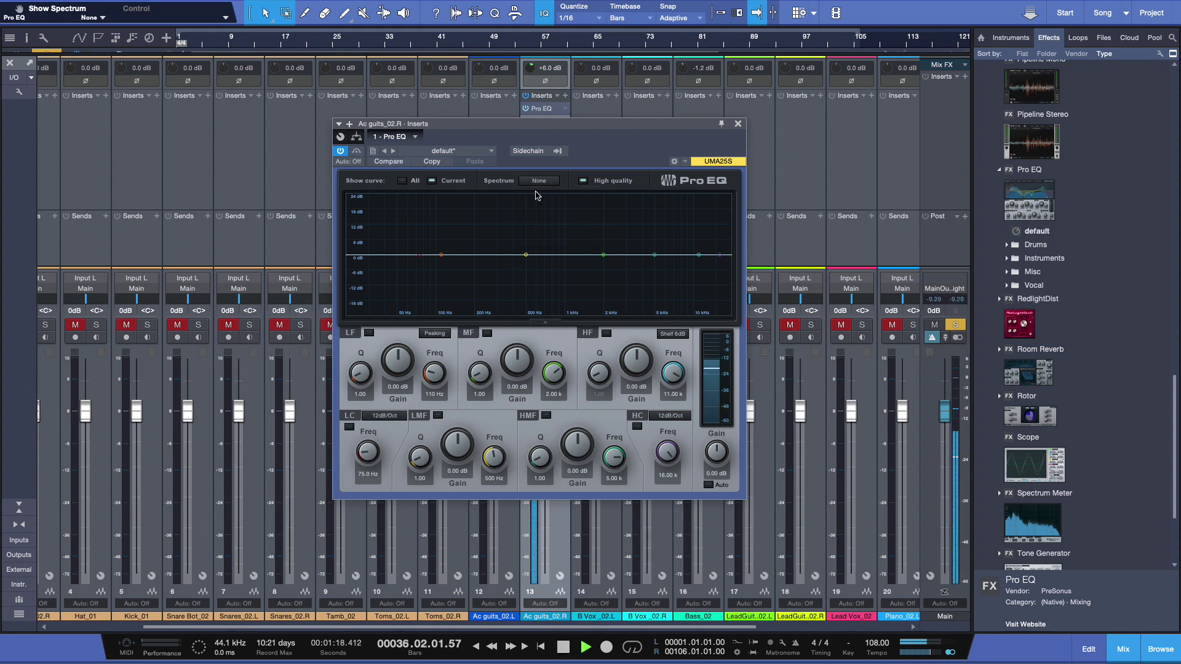
click(539, 181)
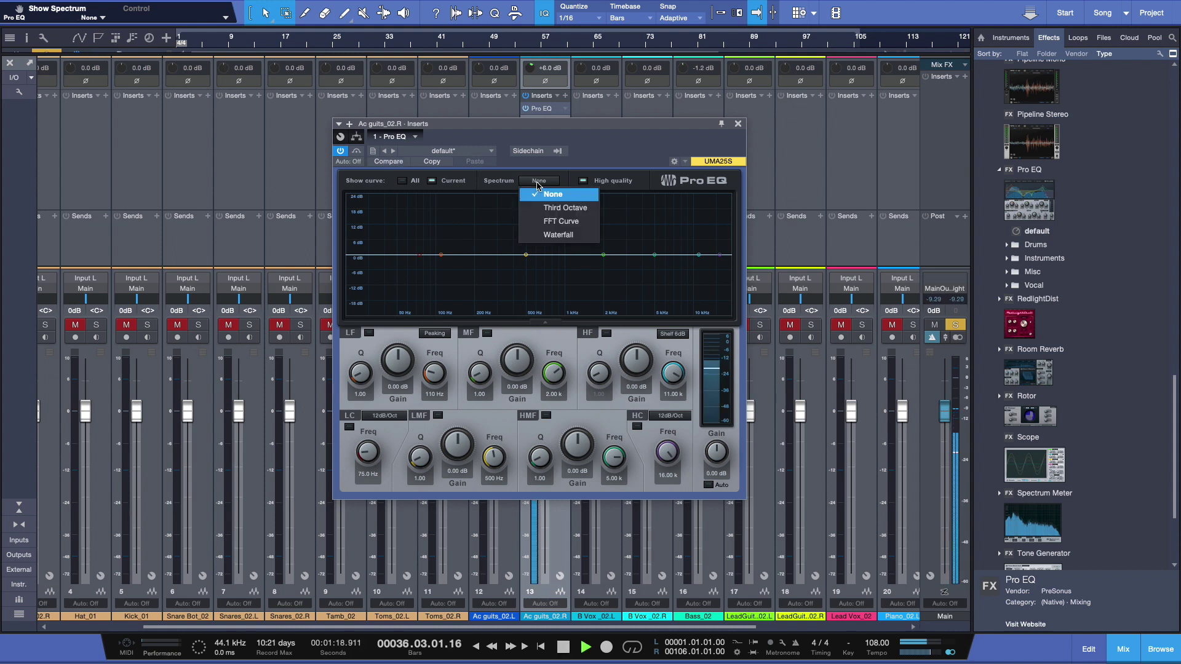
click(570, 207)
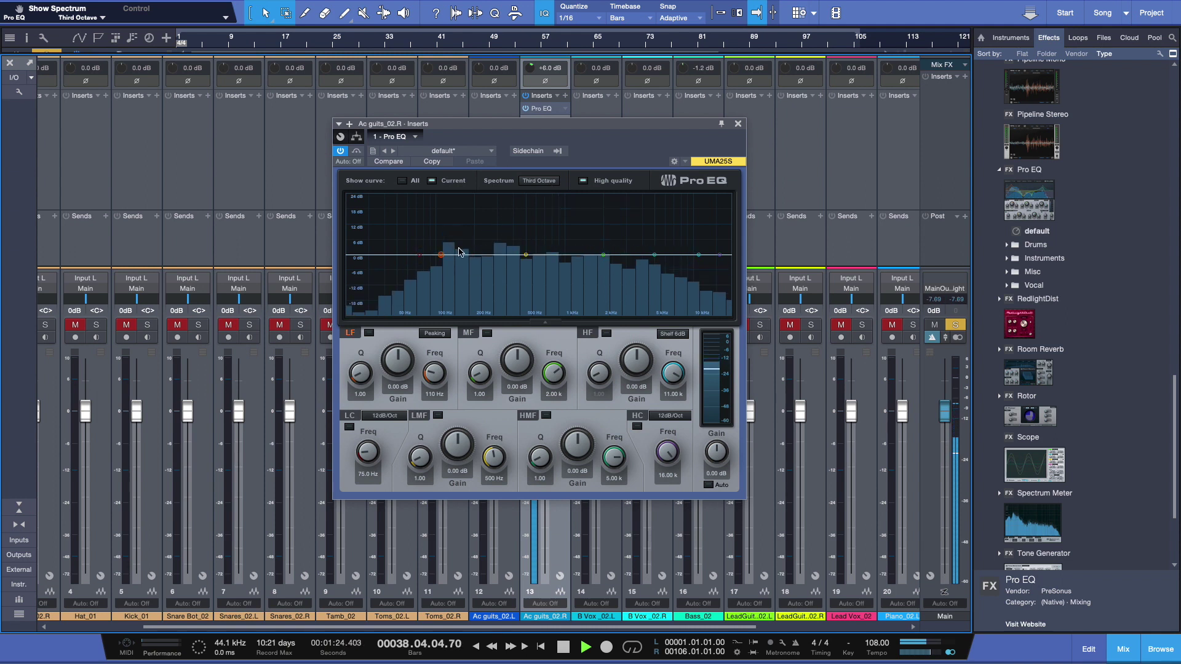
click(544, 183)
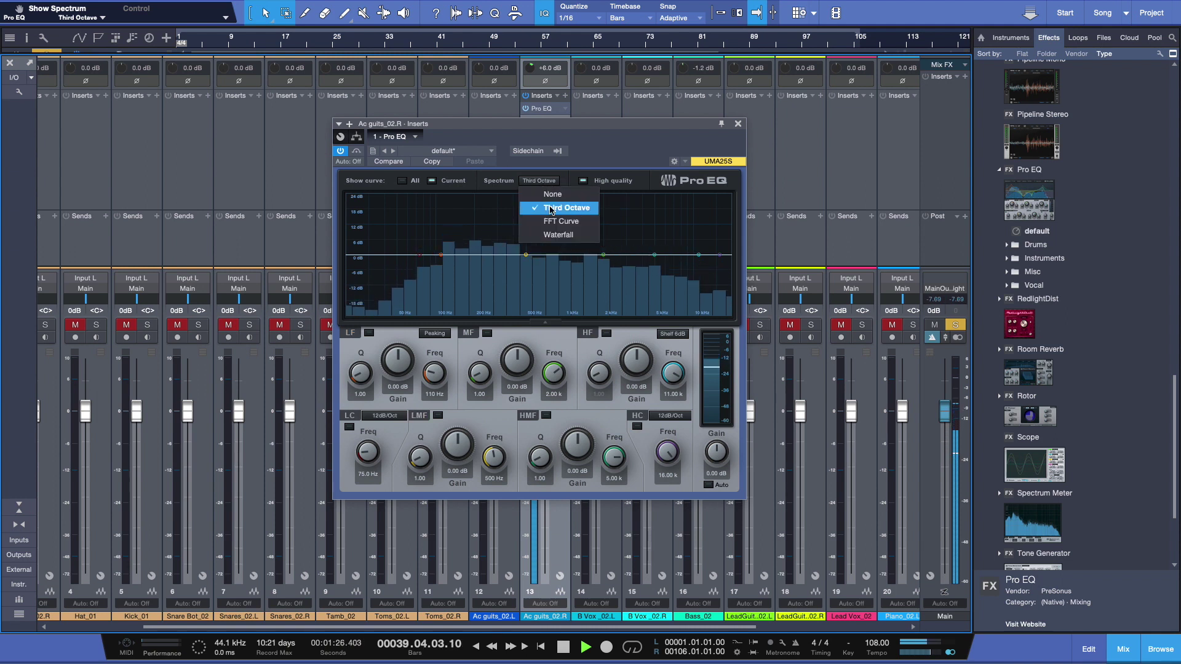
click(578, 222)
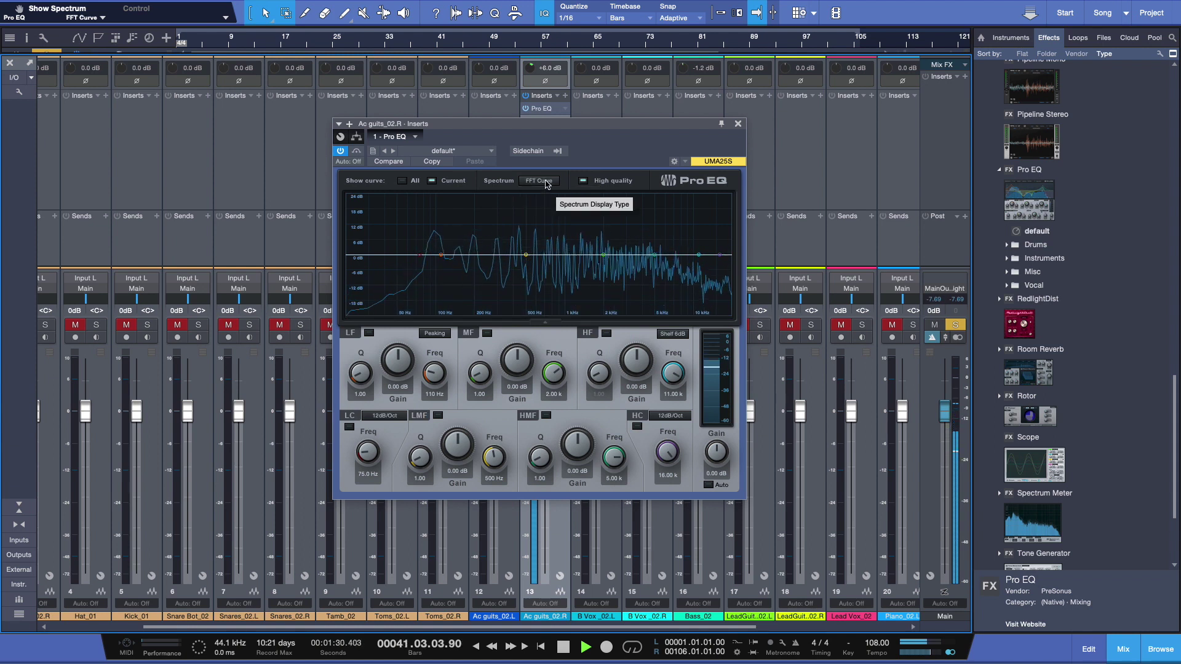
Switch the analyser to Waterfall, return it to Third Octave, and stop playback.
click(545, 182)
click(562, 235)
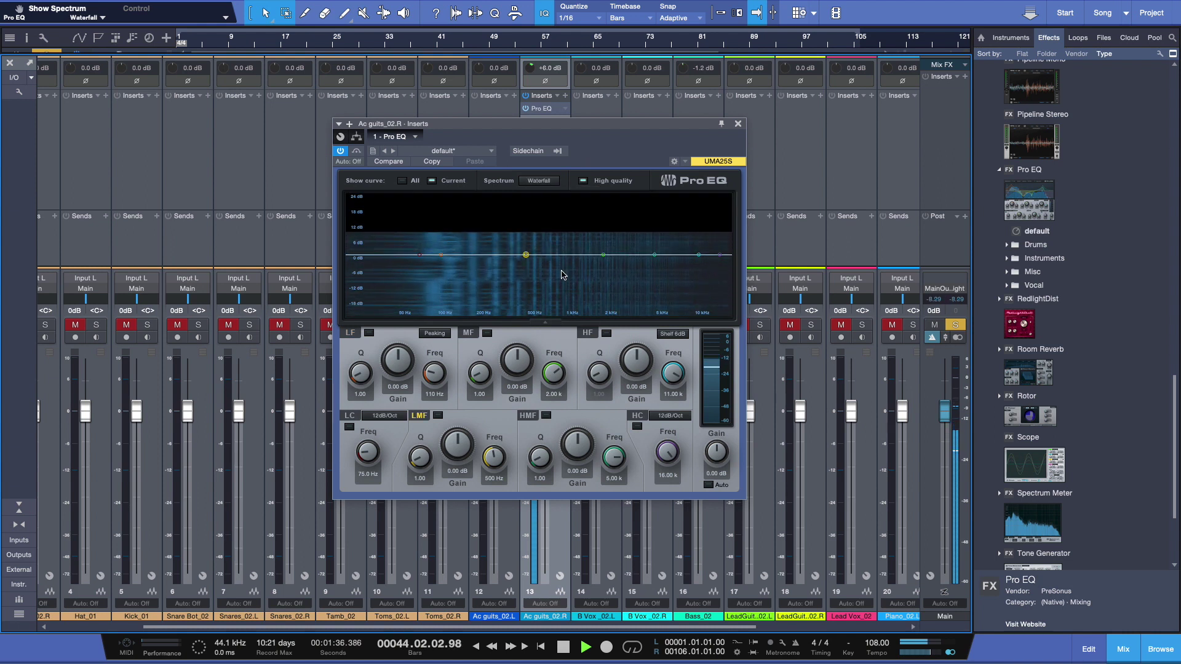
click(540, 180)
click(557, 209)
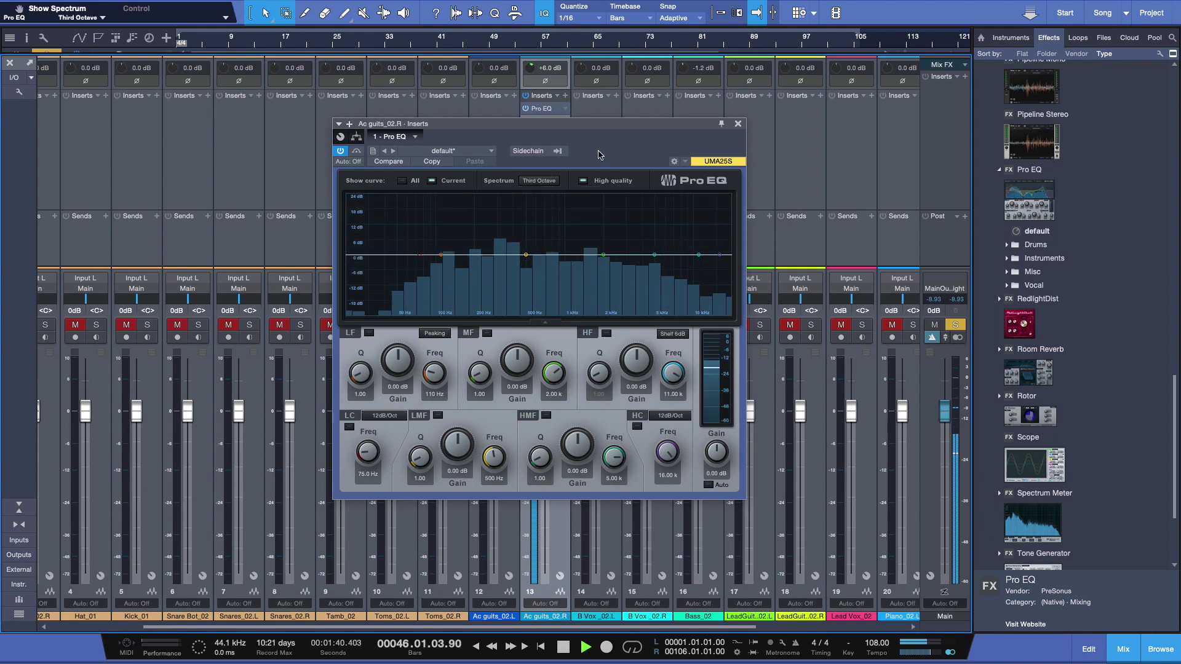
key(space)
Toggle the Pro EQ's High quality option.
click(583, 181)
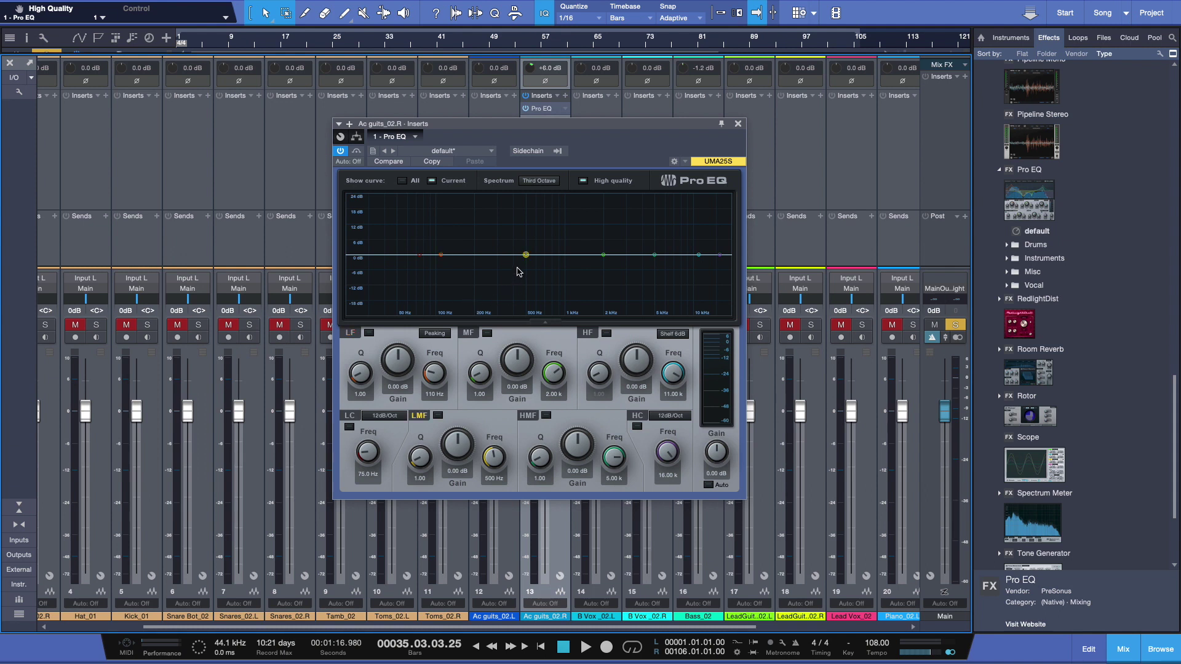
Boost the LMF band to 16.24 dB at 597 Hz and narrow its Q to 7.99.
drag(526, 257, 525, 213)
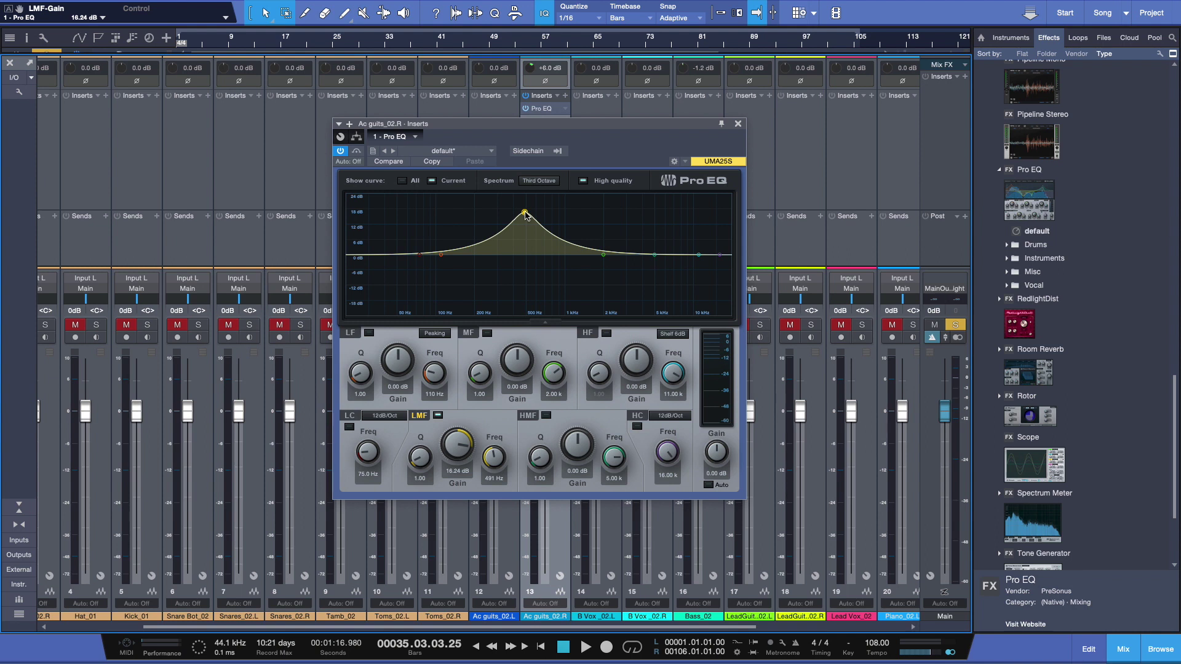
mouse_move(525, 214)
mouse_down()
mouse_move(527, 301)
mouse_move(526, 212)
mouse_up()
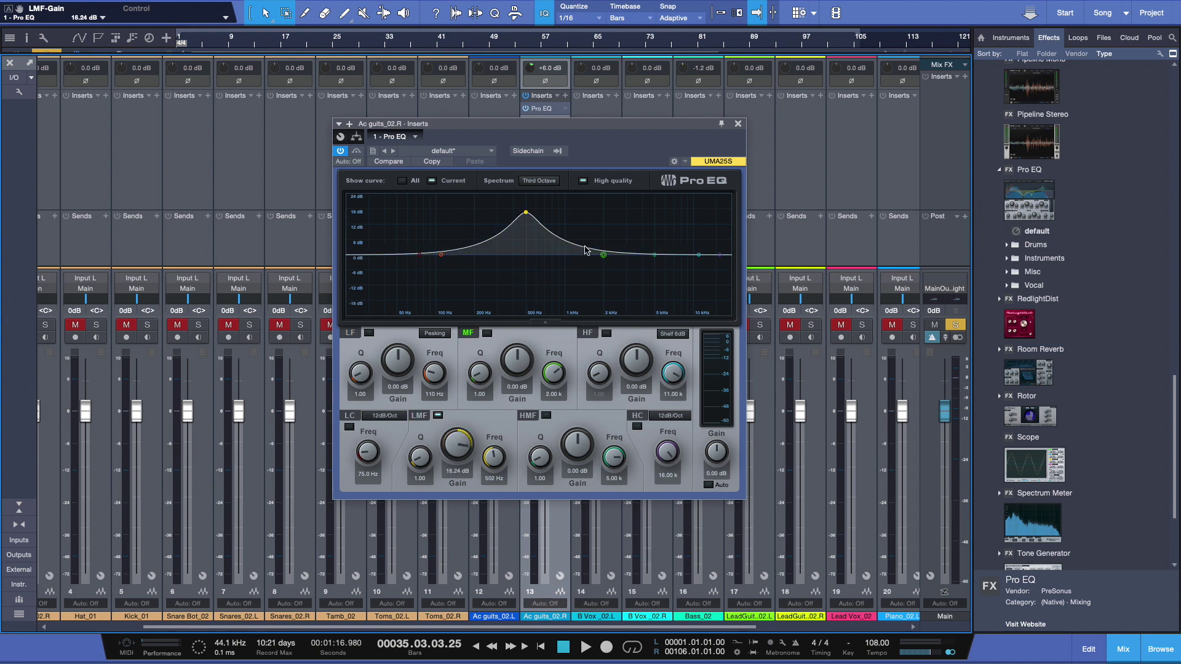
drag(420, 460, 493, 456)
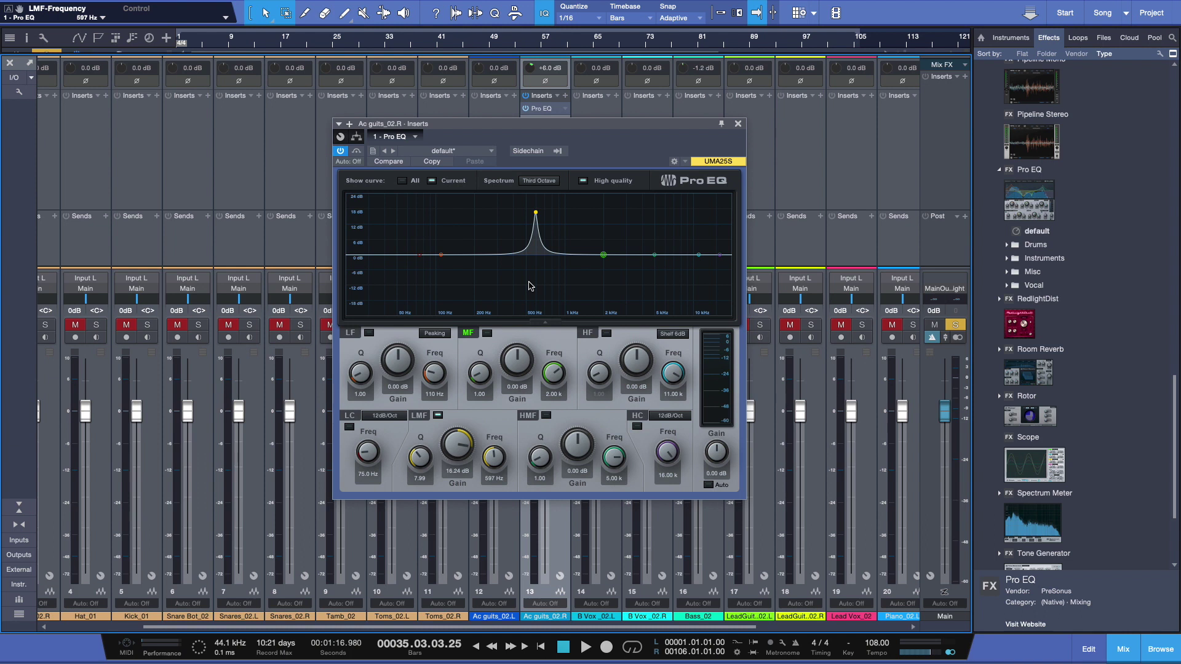
Move the LMF peak to 390 Hz, audition it, and set its gain to about 15.6 dB.
drag(535, 212, 514, 194)
key(space)
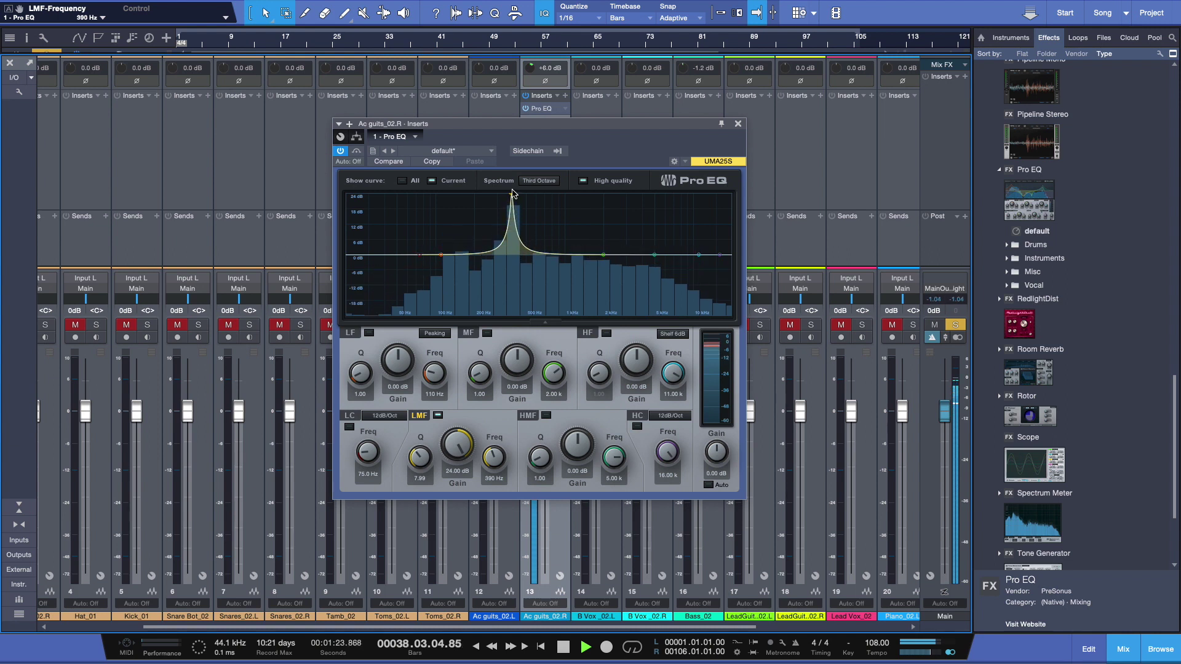
key(space)
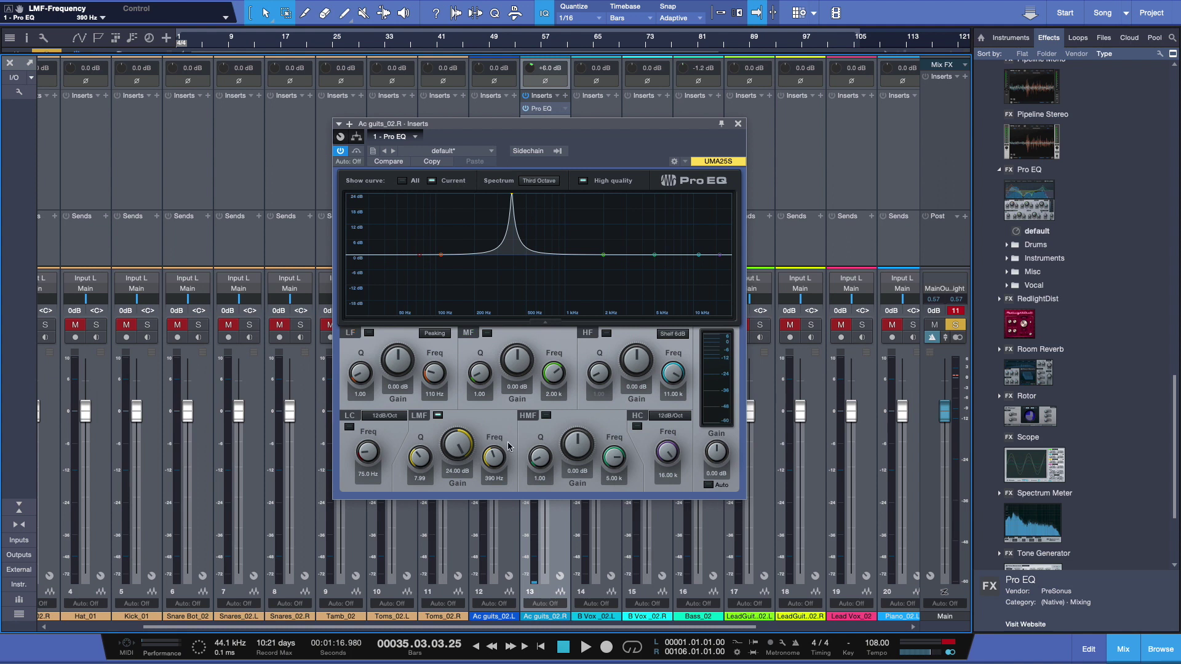
mouse_move(454, 441)
mouse_down()
mouse_move(449, 504)
mouse_move(453, 449)
mouse_move(454, 463)
mouse_up()
Compare the EQ bypassed during playback and turn the 390 Hz band into a -18.48 dB notch.
key(space)
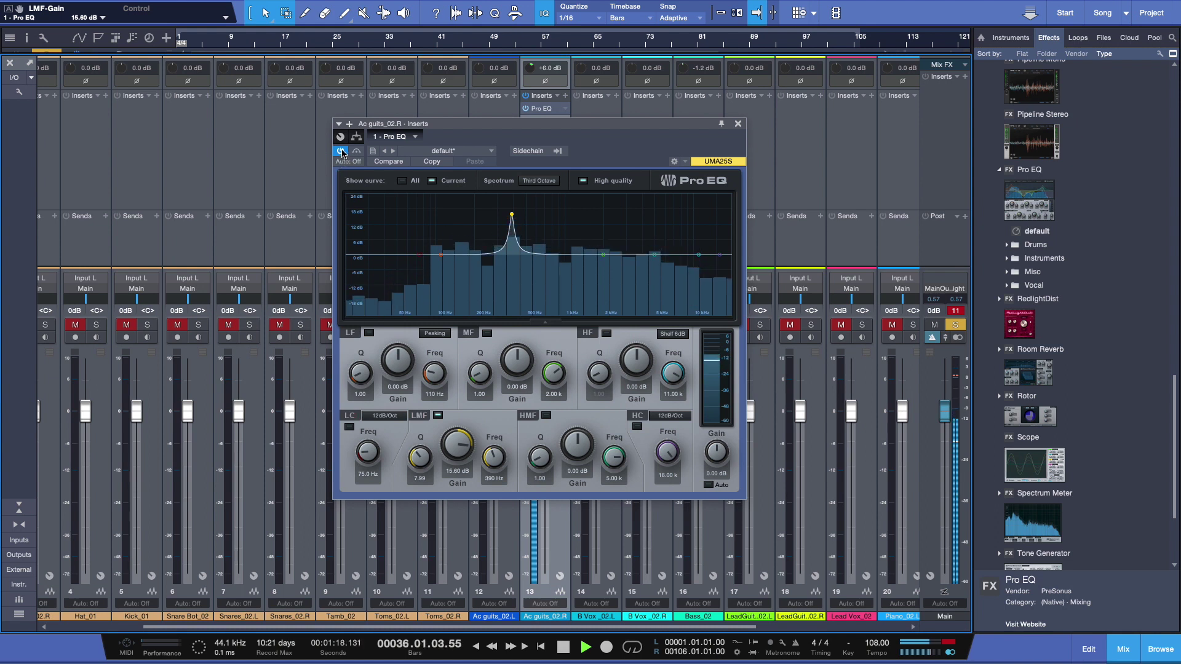
click(341, 152)
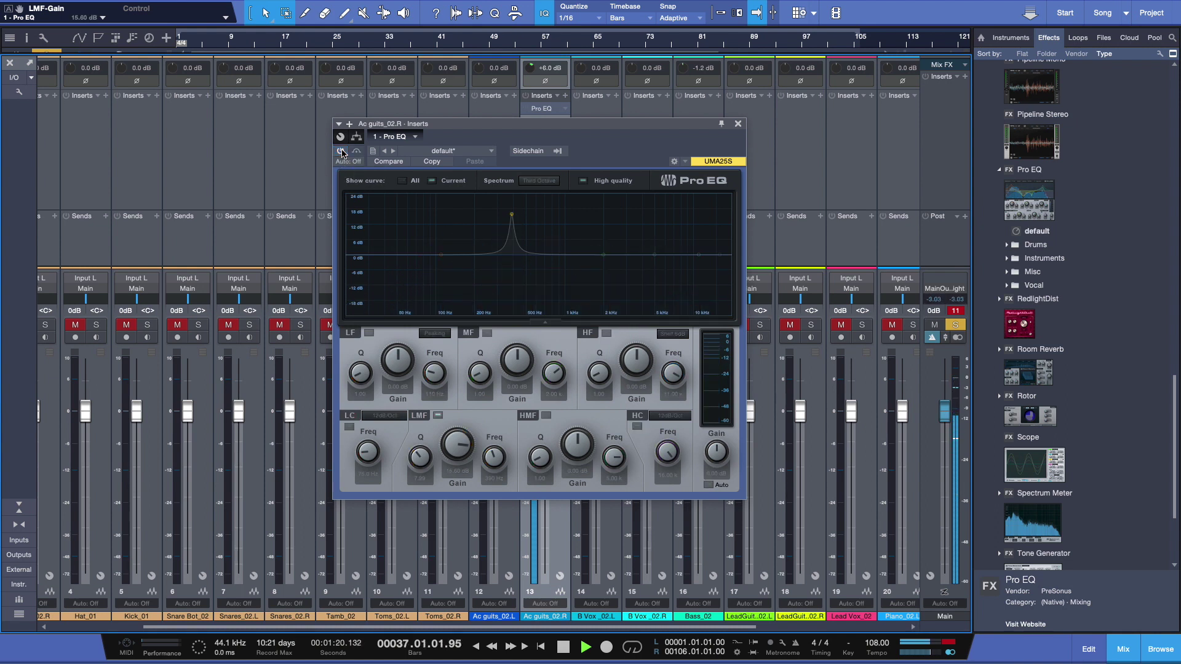
click(342, 152)
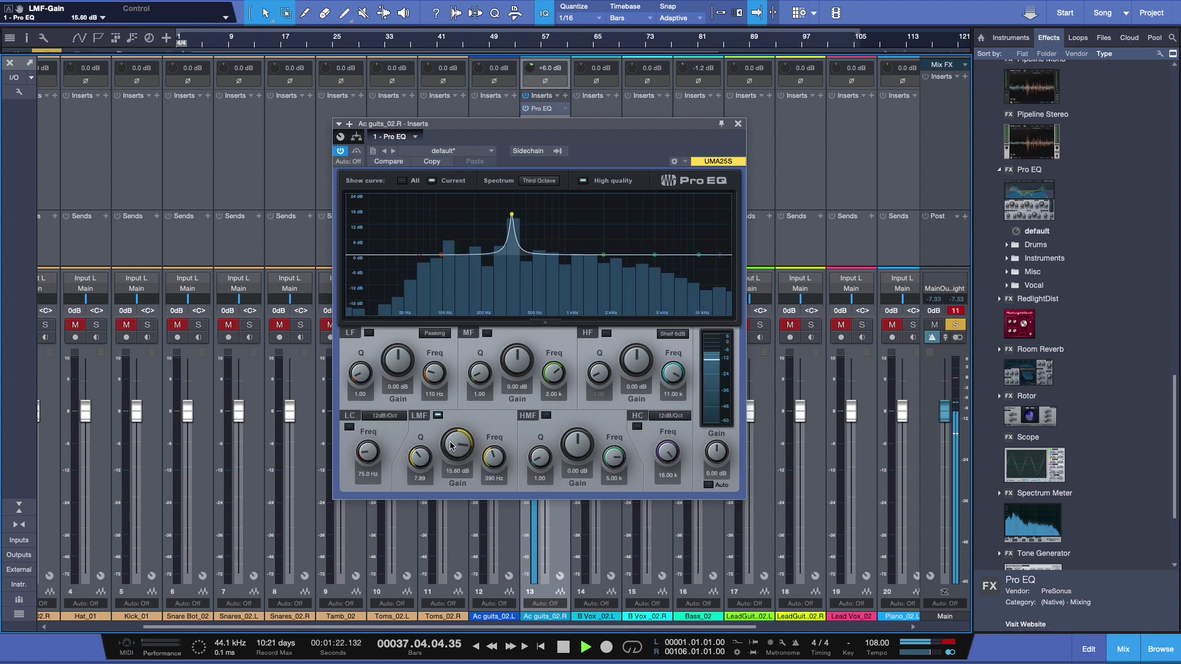
drag(451, 446, 458, 535)
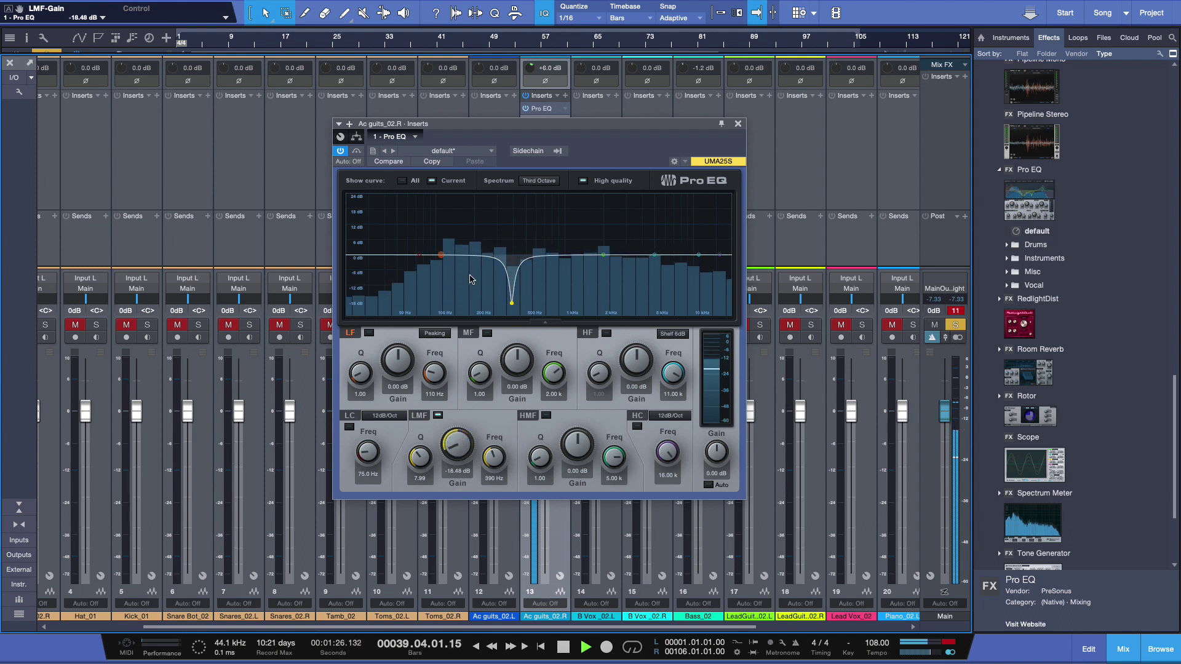
click(342, 151)
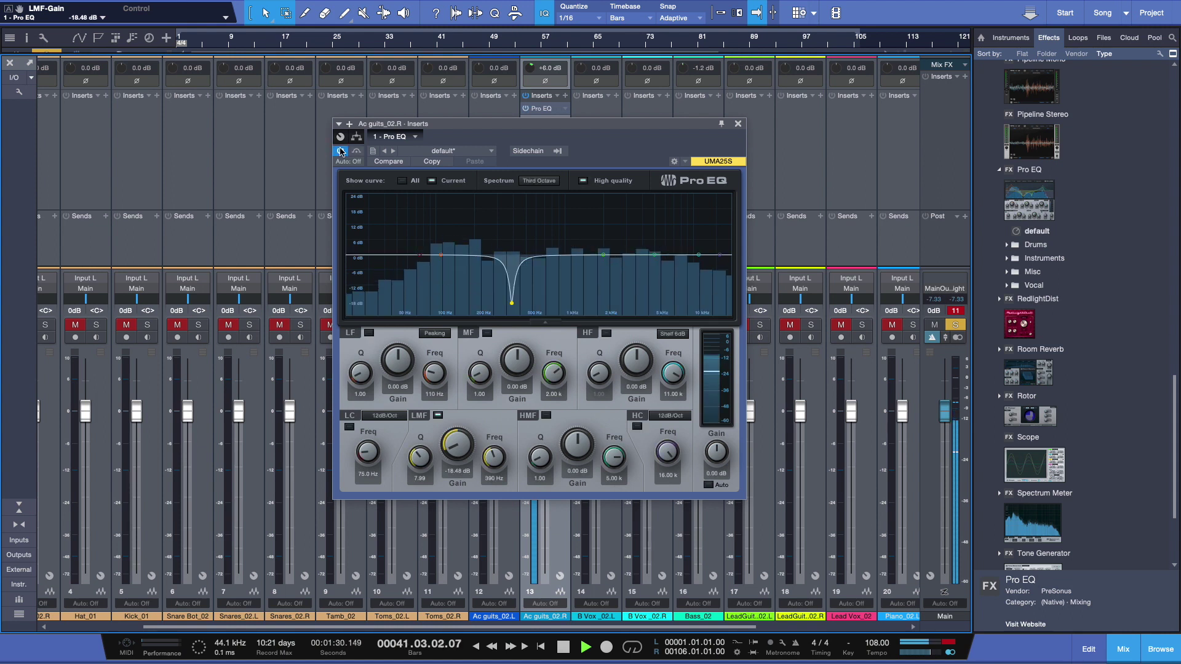
key(space)
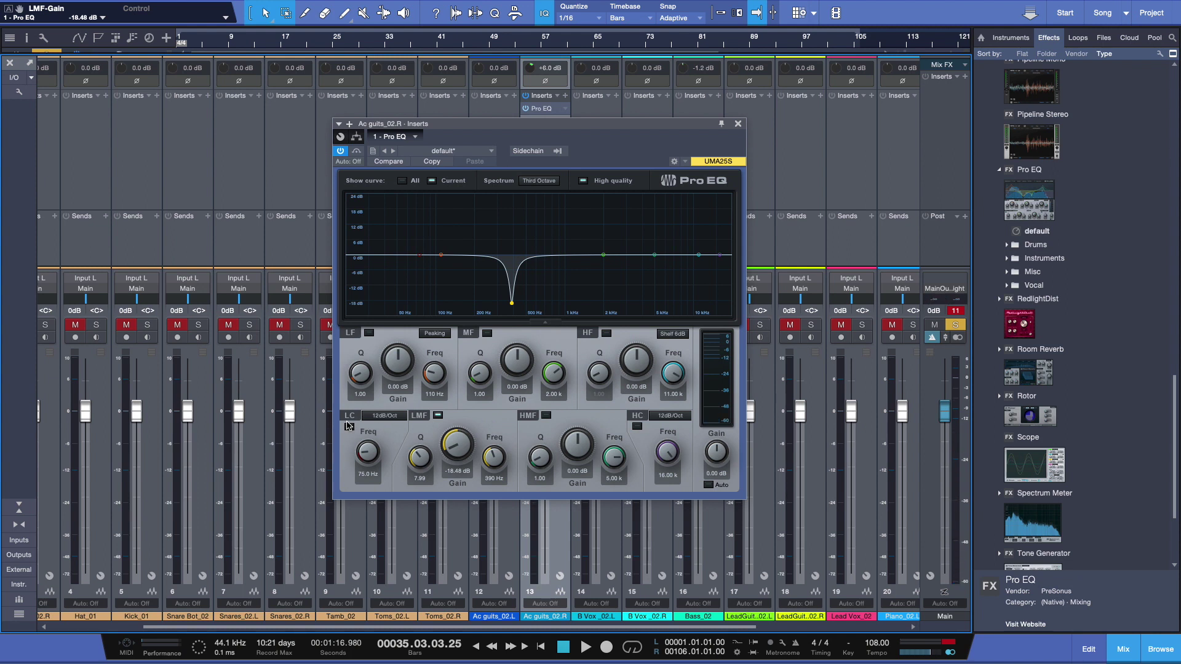
Enable the low cut filter, raise its frequency, and set its slope to 12dB/Oct after trying 48dB/Oct.
click(349, 426)
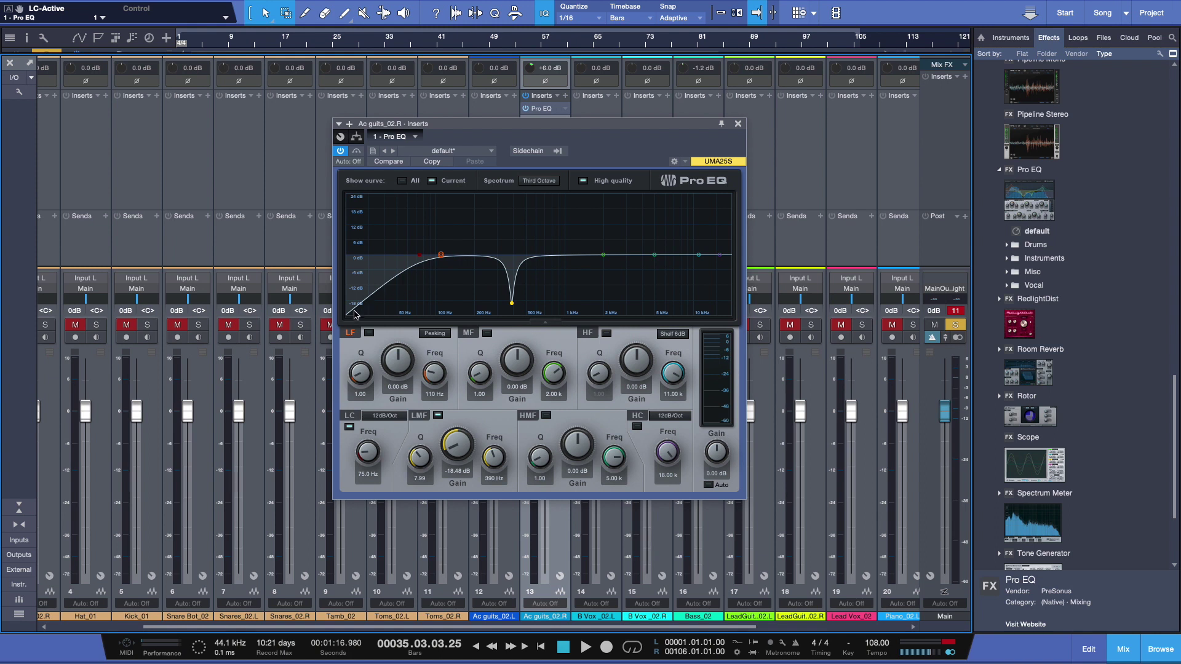
drag(375, 455, 372, 432)
click(385, 420)
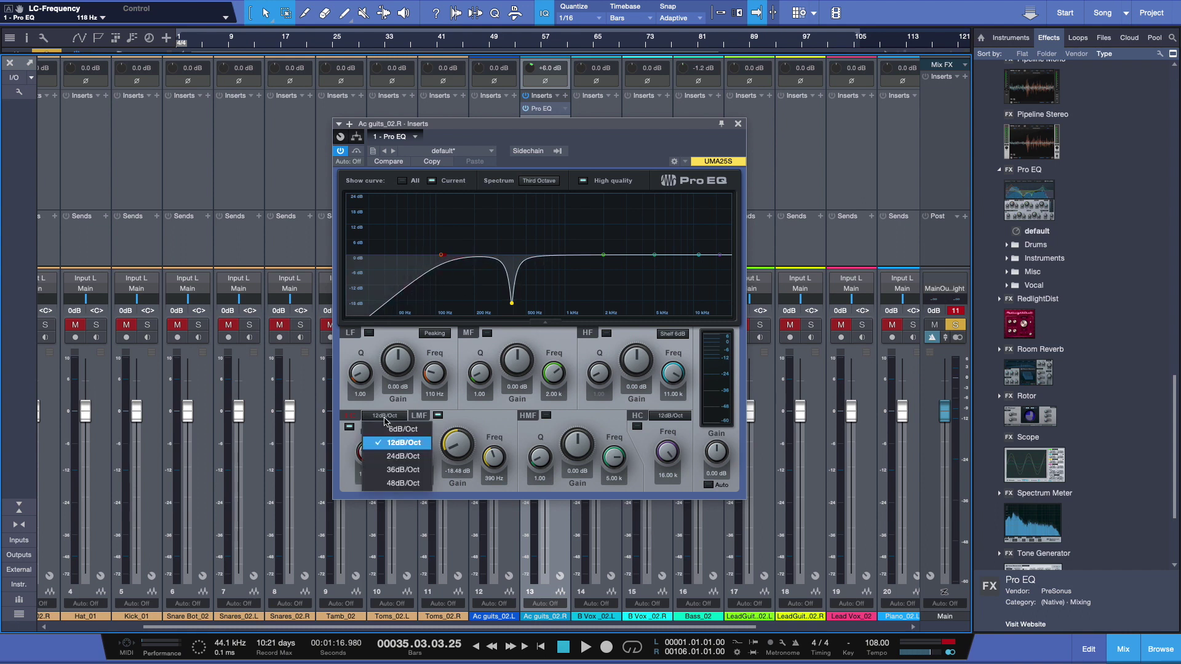
click(403, 484)
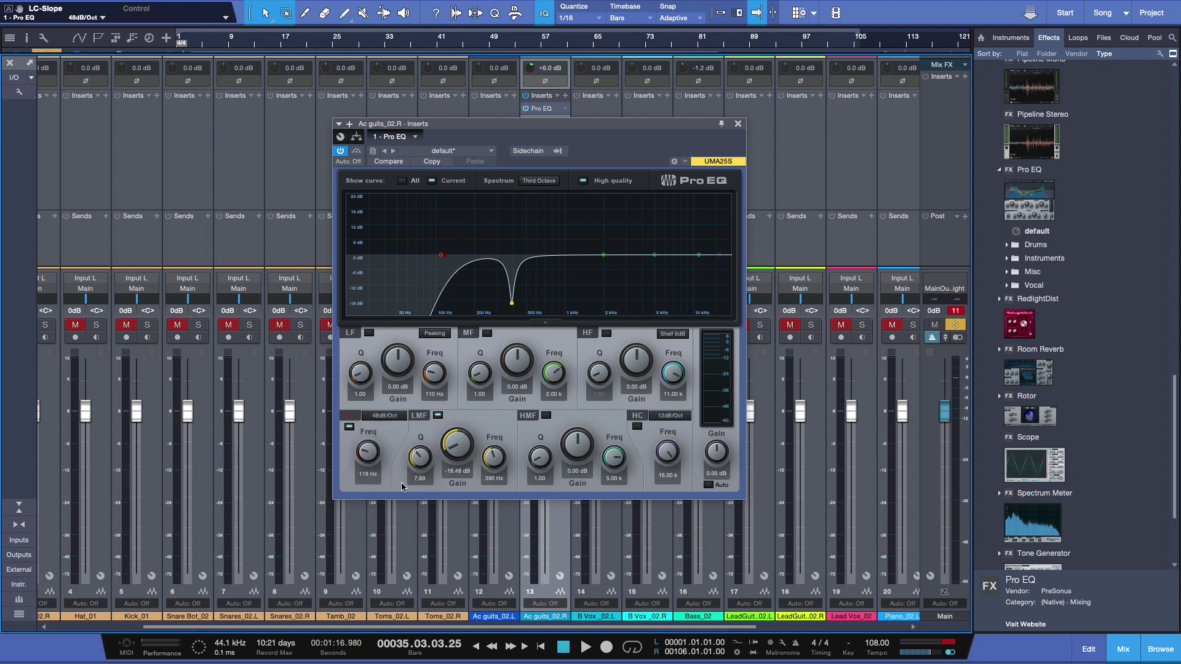
click(383, 420)
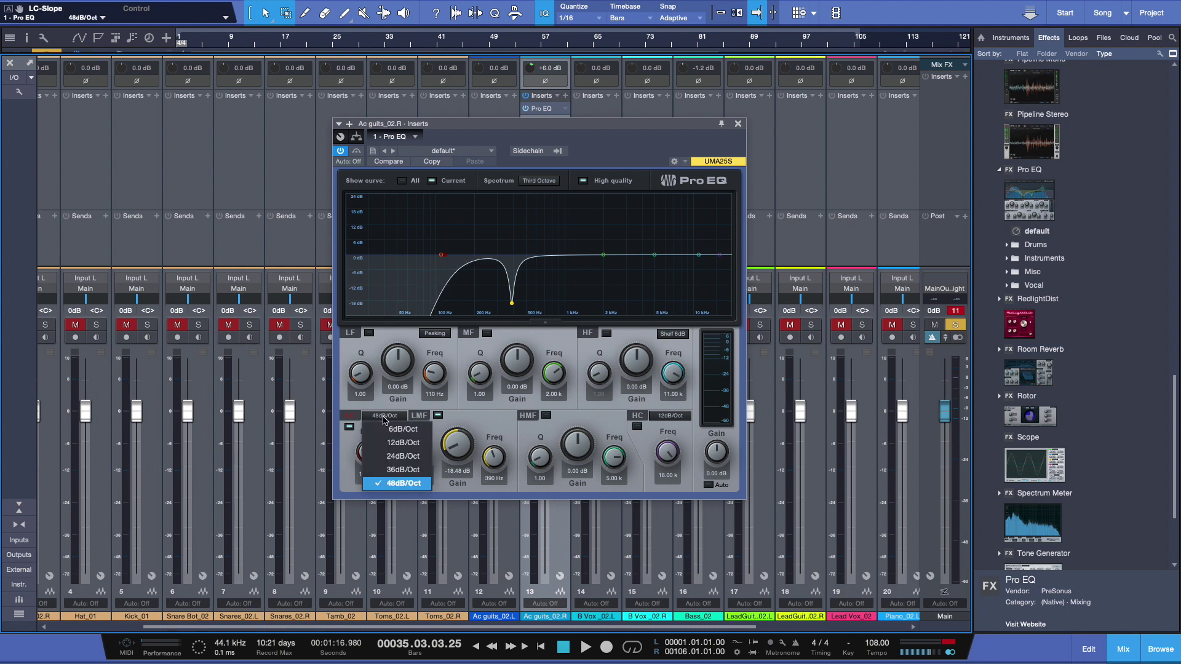
click(388, 446)
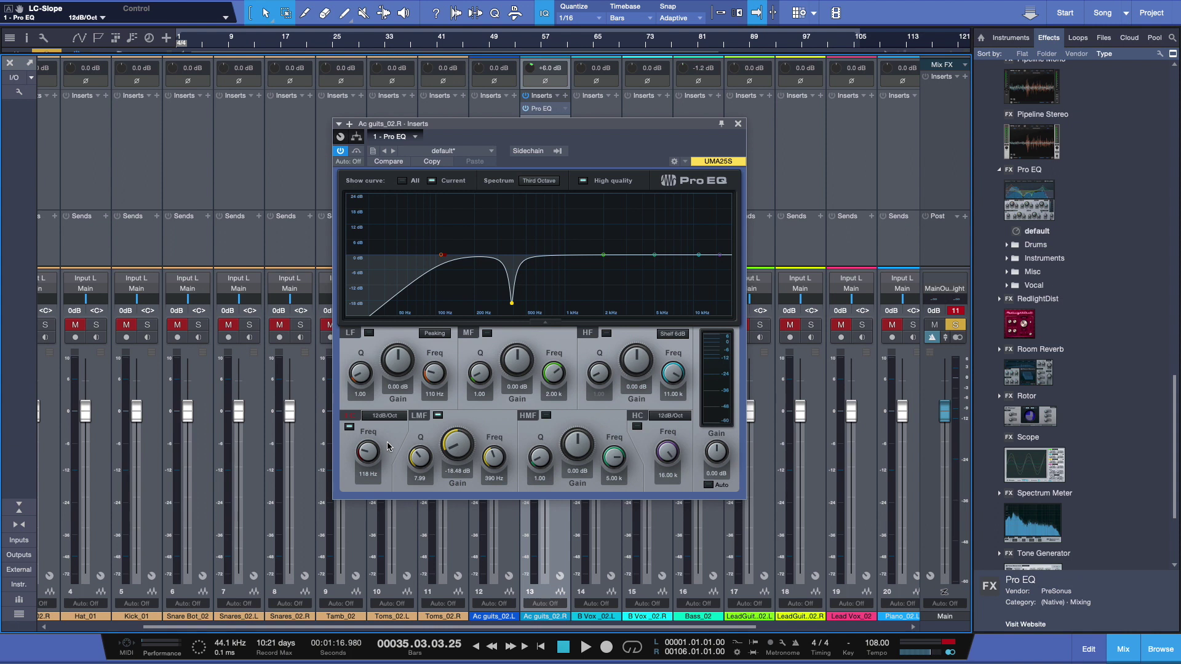
Sweep the low cut to 140 Hz during playback, then move the EQ window left.
key(space)
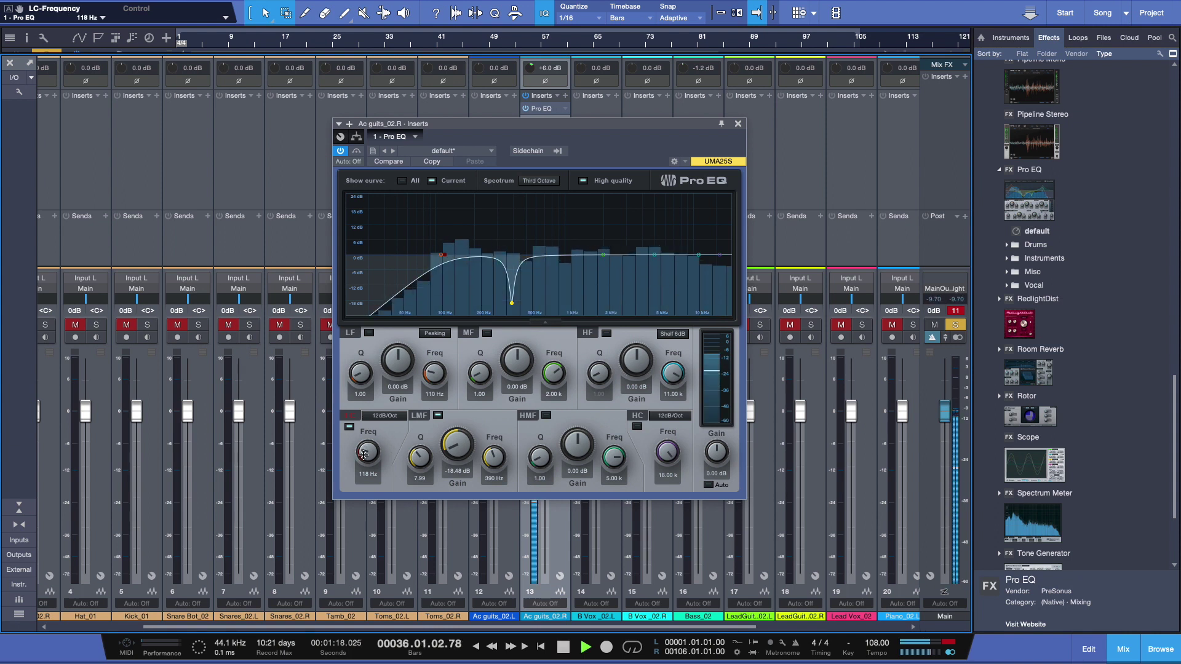
mouse_move(363, 454)
mouse_down()
mouse_move(367, 434)
mouse_move(367, 478)
mouse_move(364, 460)
mouse_up()
key(space)
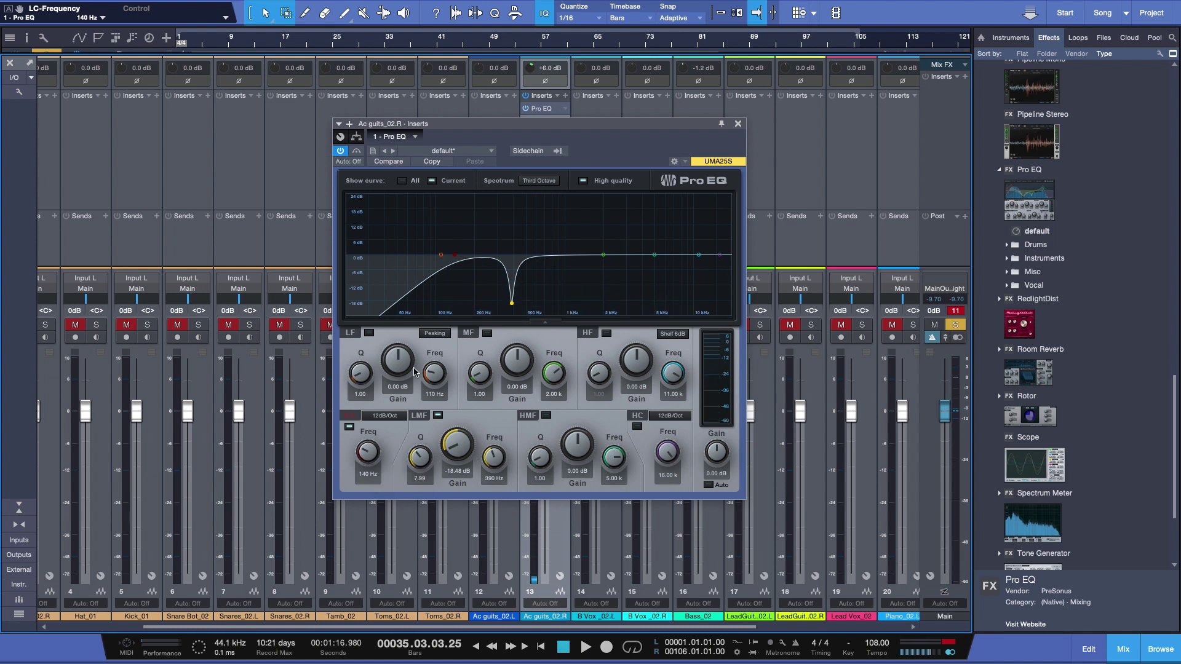
drag(581, 124, 510, 122)
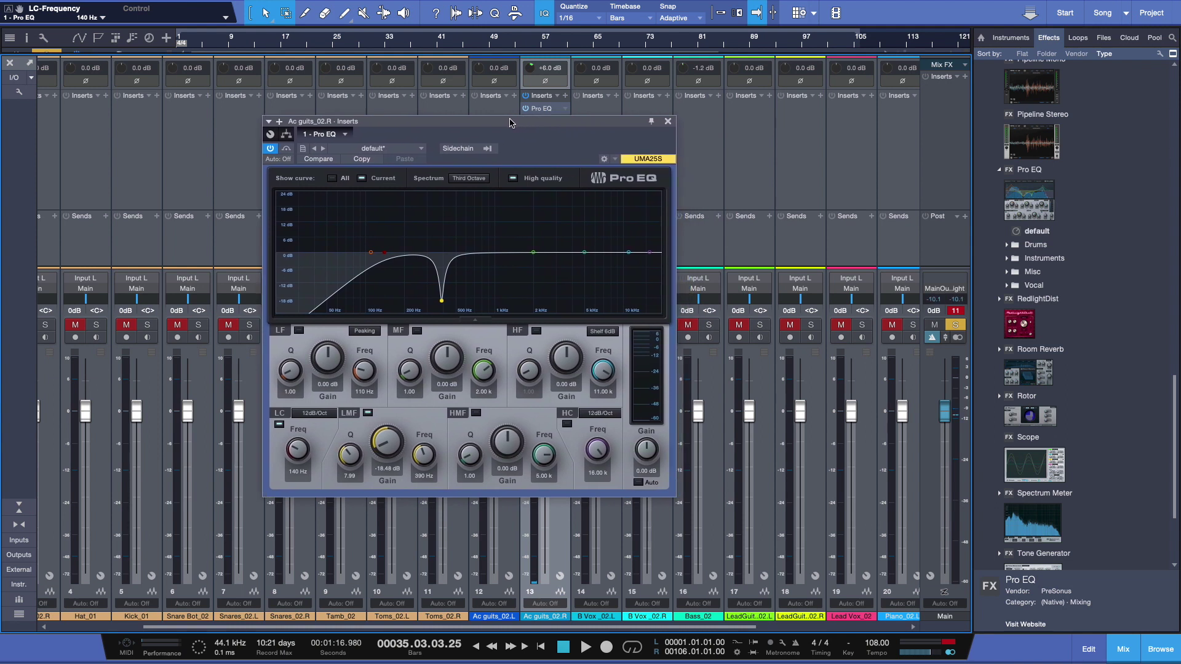
Solo Bass_02, raise the low cut to 260 Hz, and compare it on and off during playback.
click(707, 324)
drag(300, 452, 295, 417)
key(space)
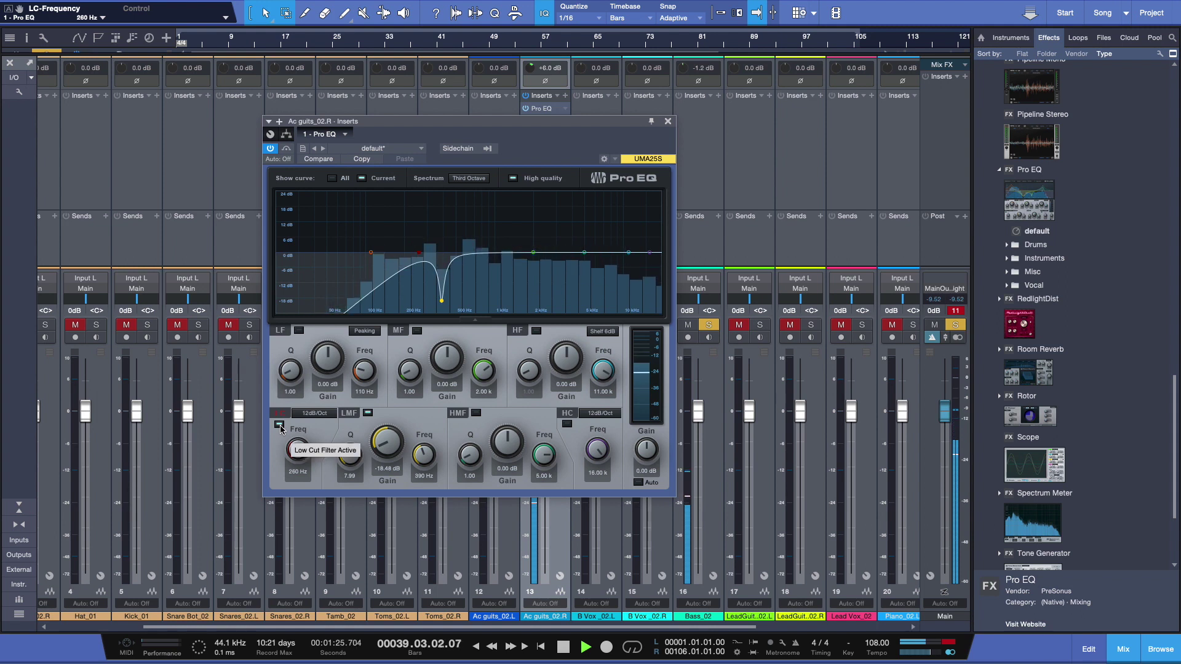
click(279, 425)
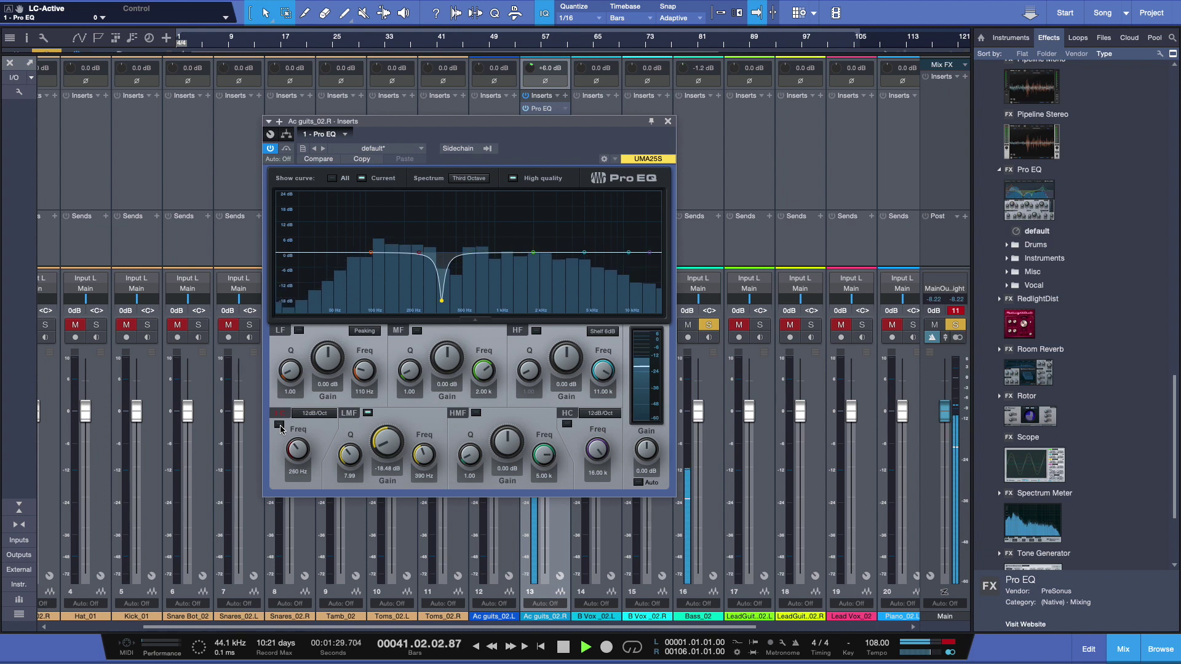
click(279, 425)
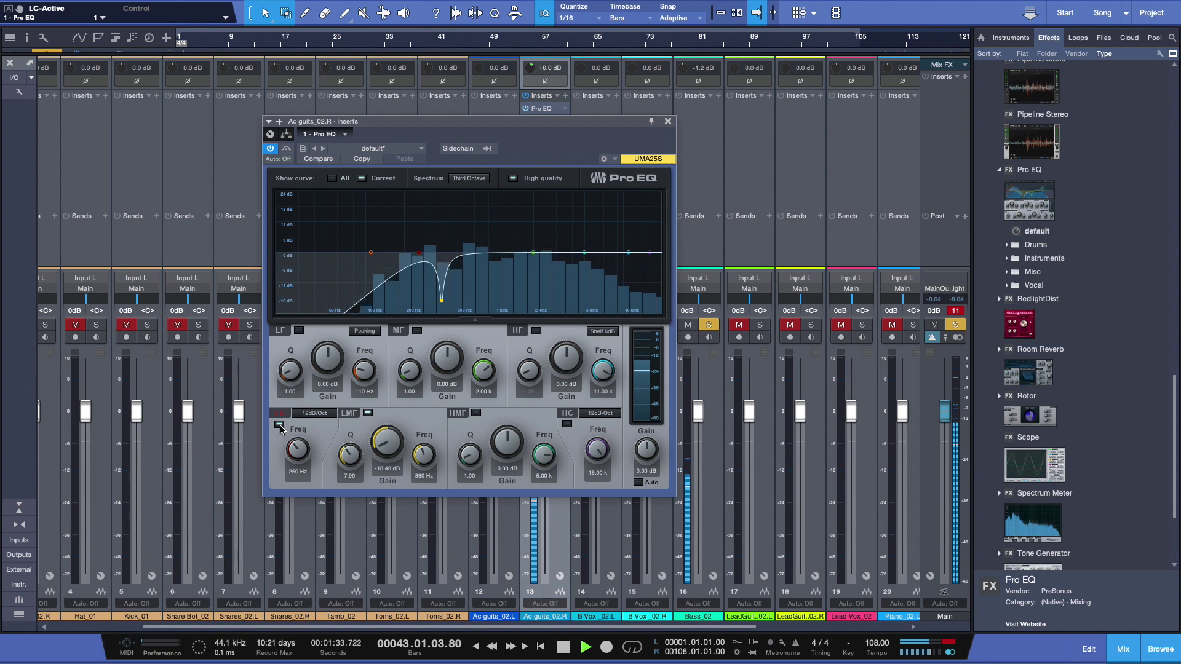
key(space)
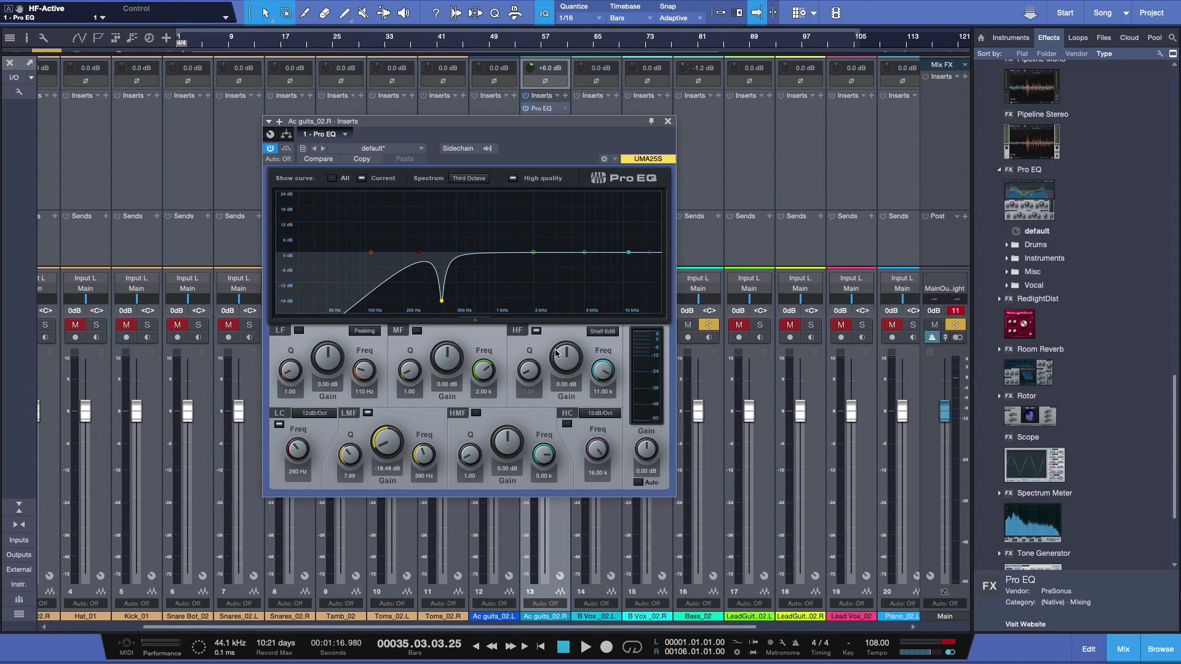
Raise the high band gain and make it a 6 dB shelf after trying a 12 dB shelf.
mouse_move(563, 367)
mouse_down()
mouse_move(560, 352)
mouse_move(597, 383)
mouse_move(596, 399)
mouse_move(600, 373)
mouse_move(598, 394)
mouse_move(571, 367)
mouse_move(571, 382)
mouse_up()
click(601, 334)
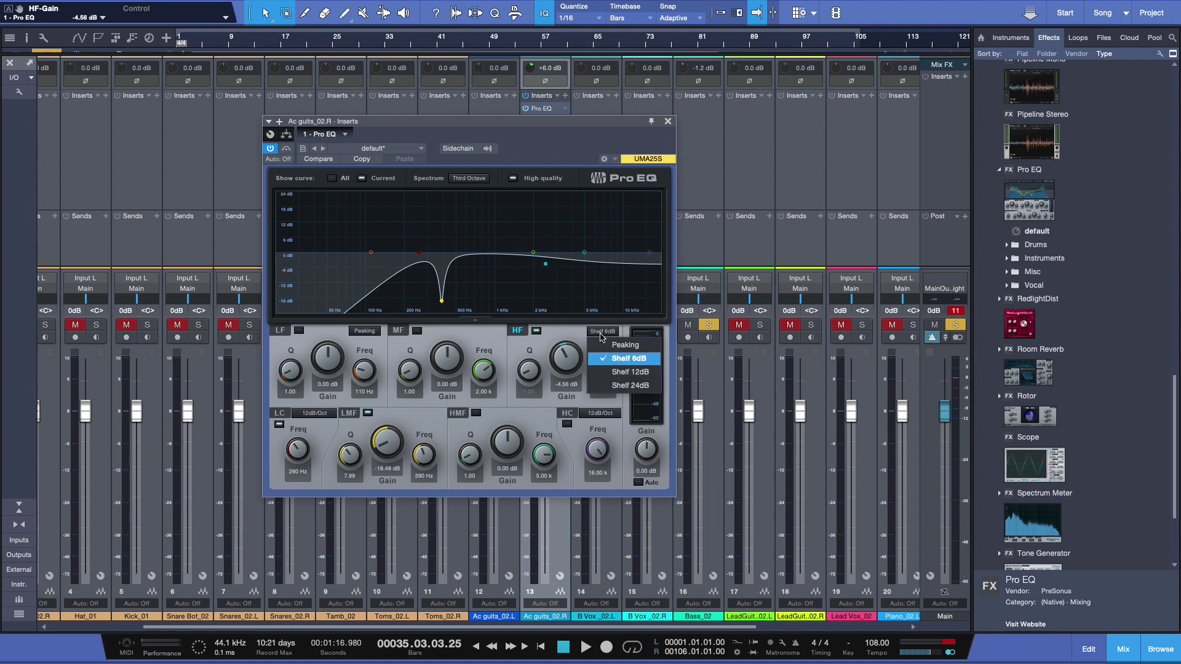
click(607, 371)
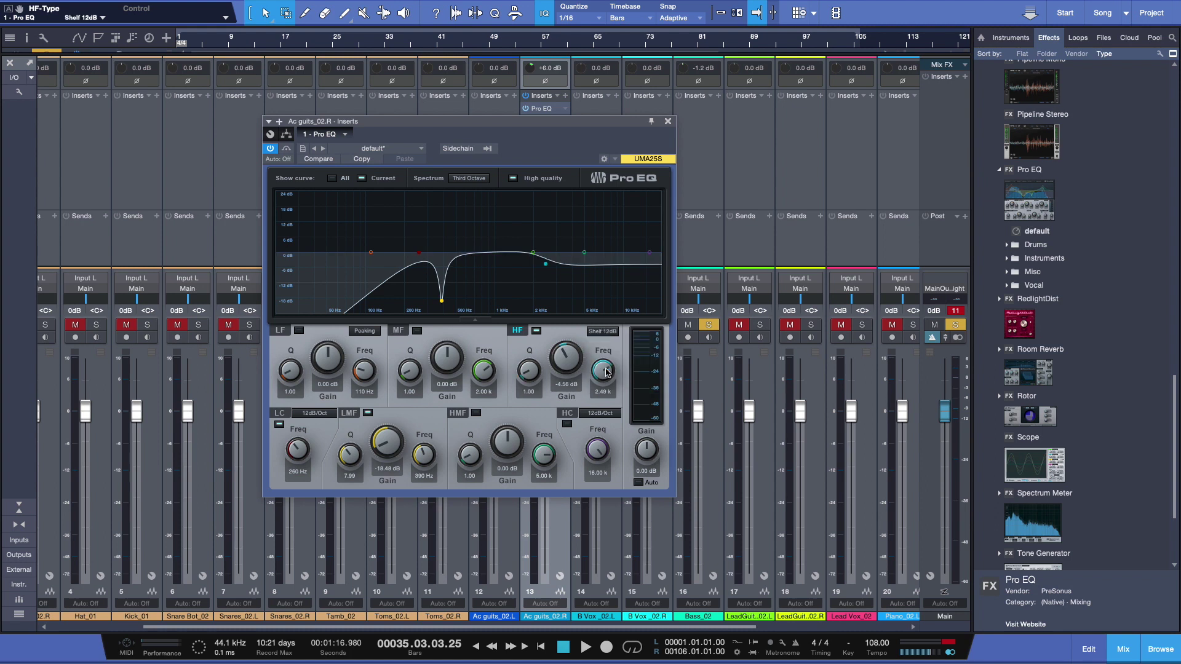
click(600, 336)
click(606, 358)
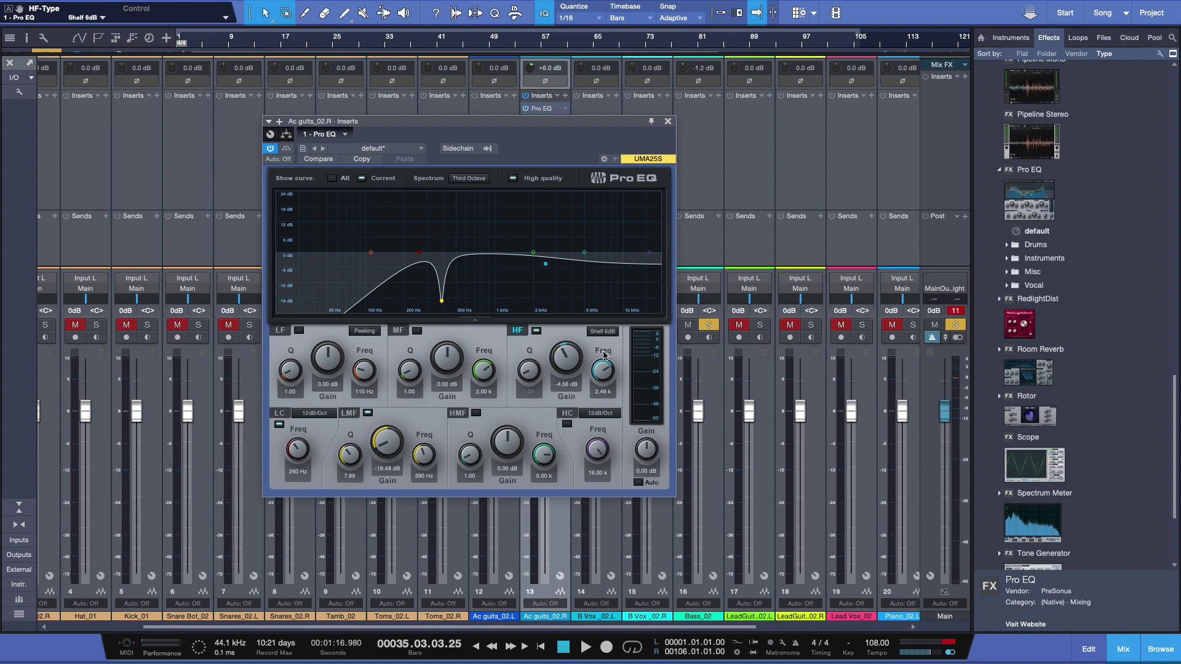
Set the high shelf to 7.27 kHz with 6.00 dB boost while listening to playback.
key(space)
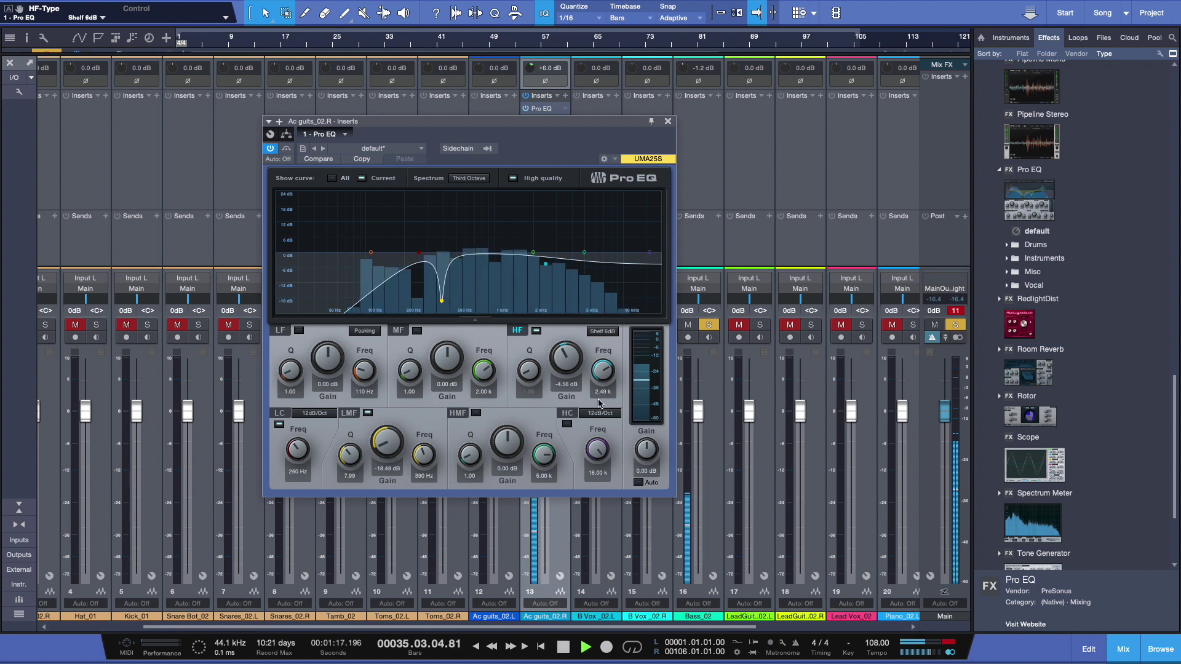
drag(600, 379, 583, 352)
key(space)
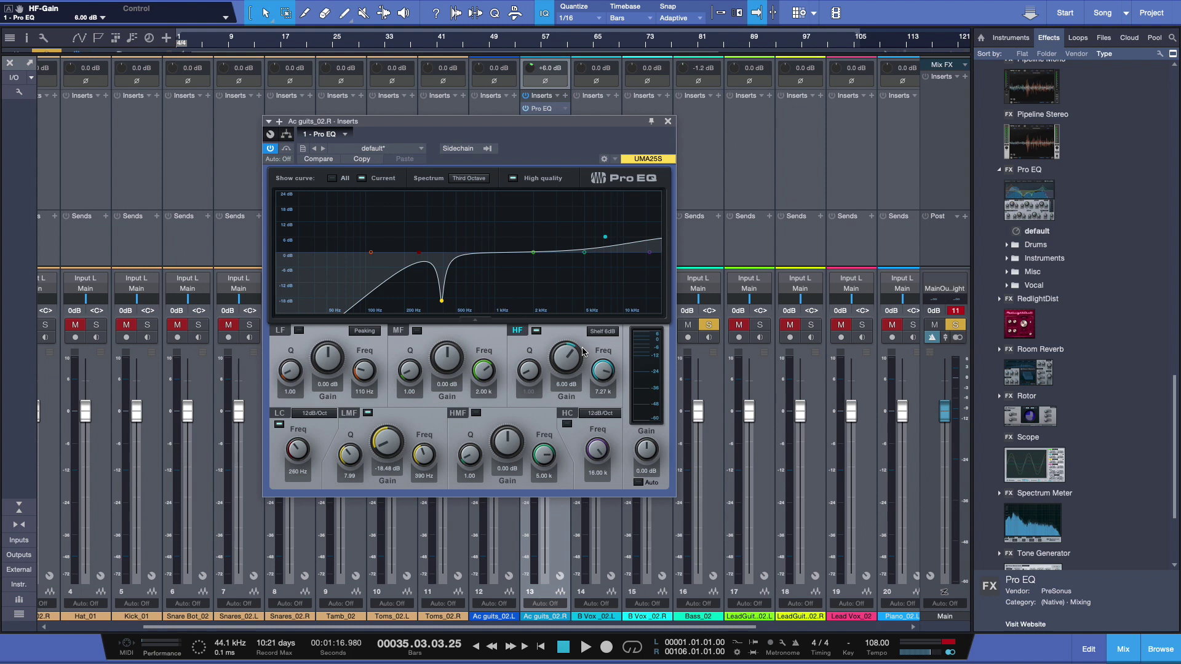
drag(552, 128, 623, 129)
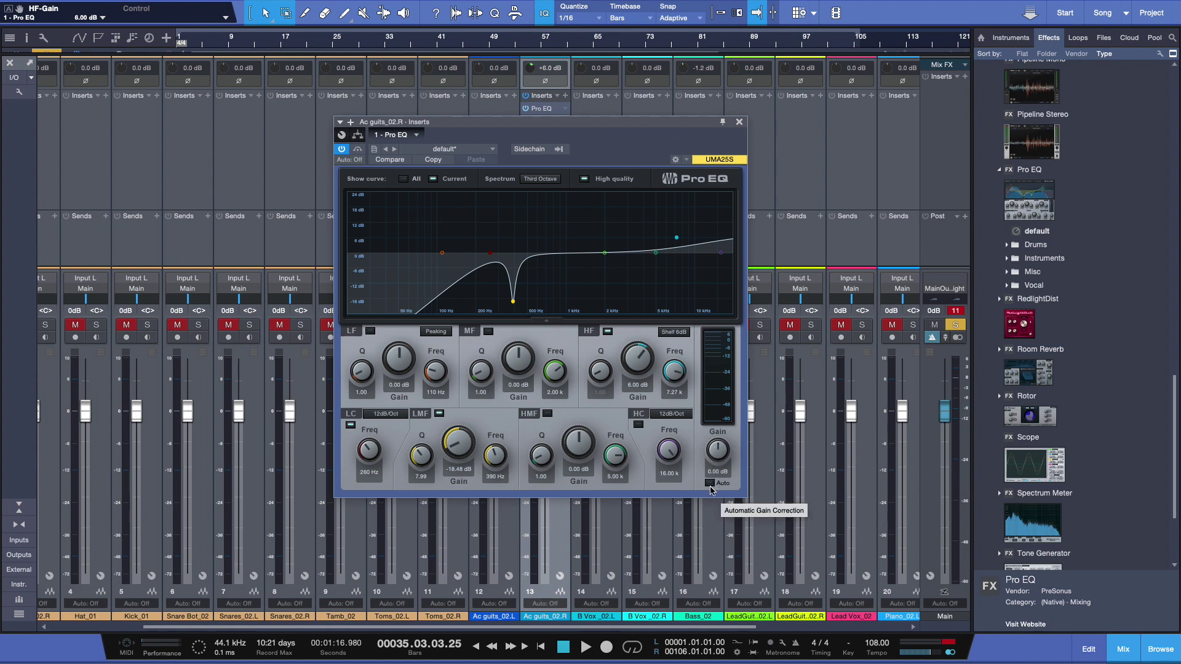
Enable output Auto Gain, compare it on and off during playback, and leave it on.
click(710, 484)
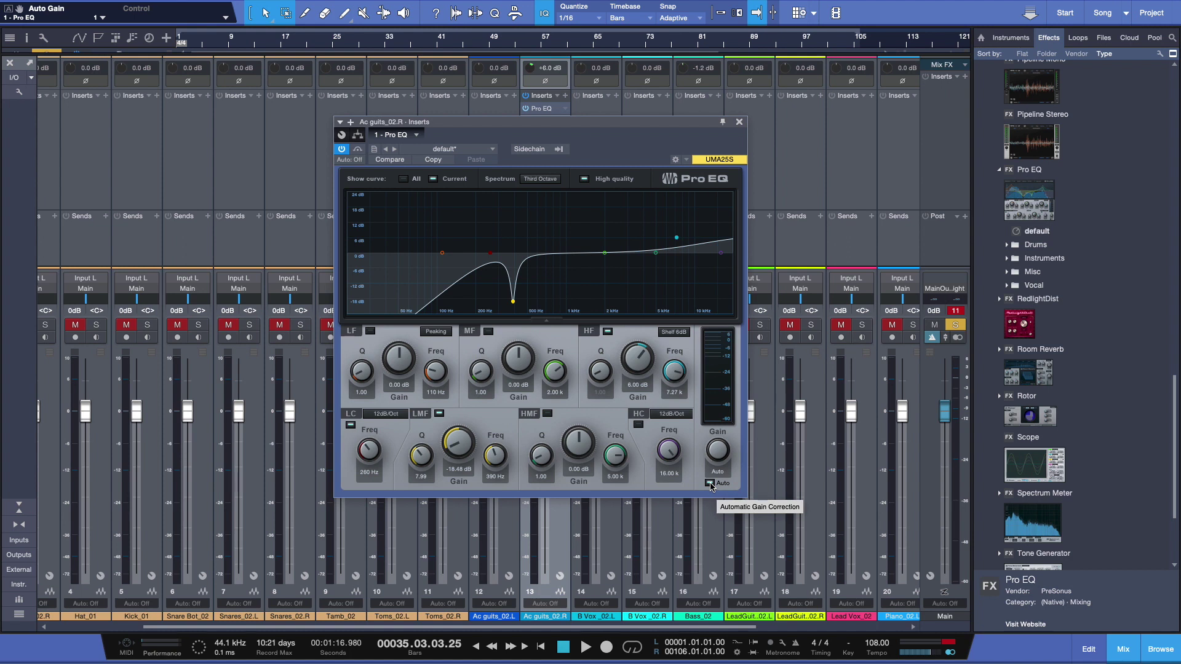
click(710, 484)
key(space)
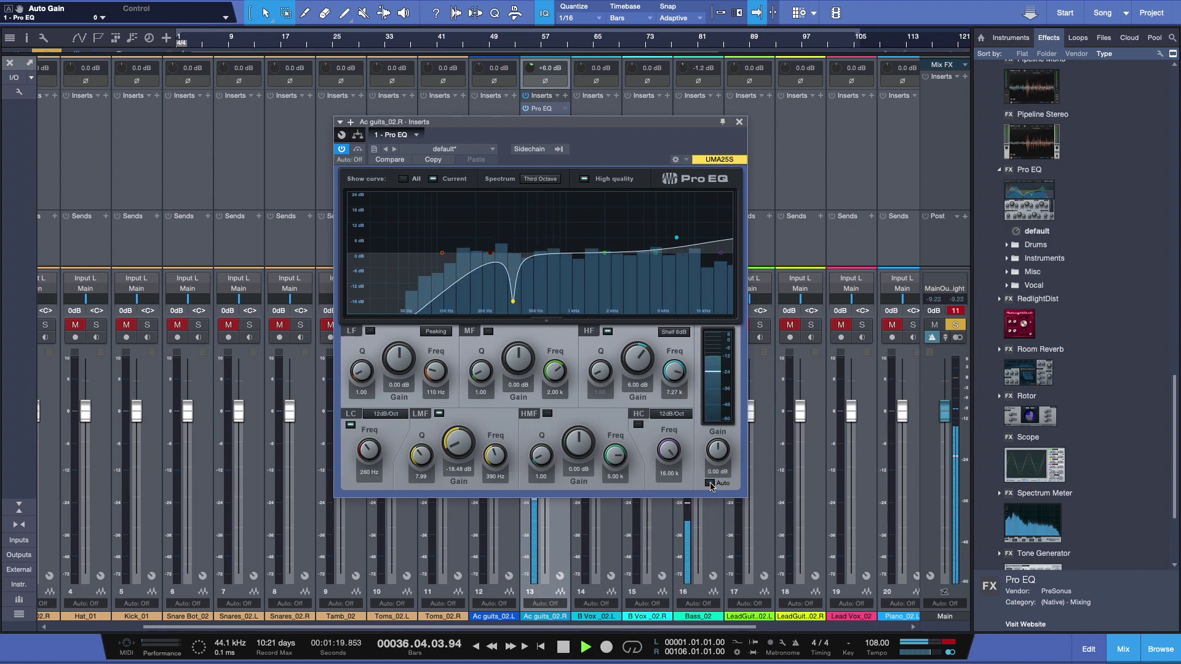
click(709, 483)
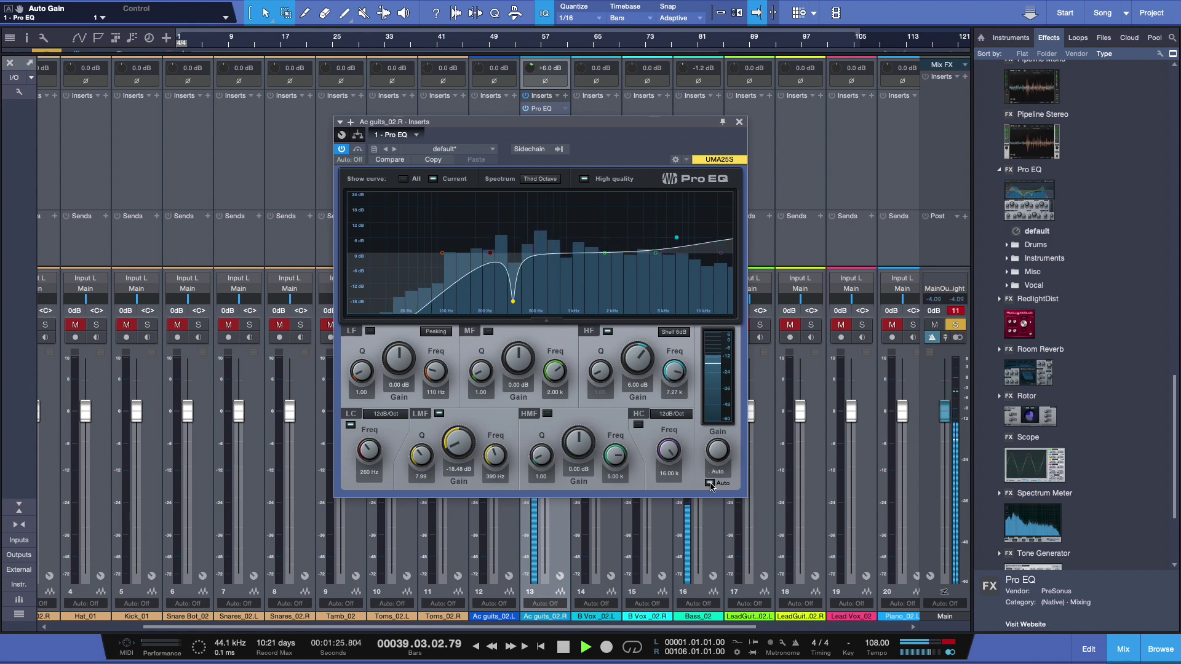
click(710, 483)
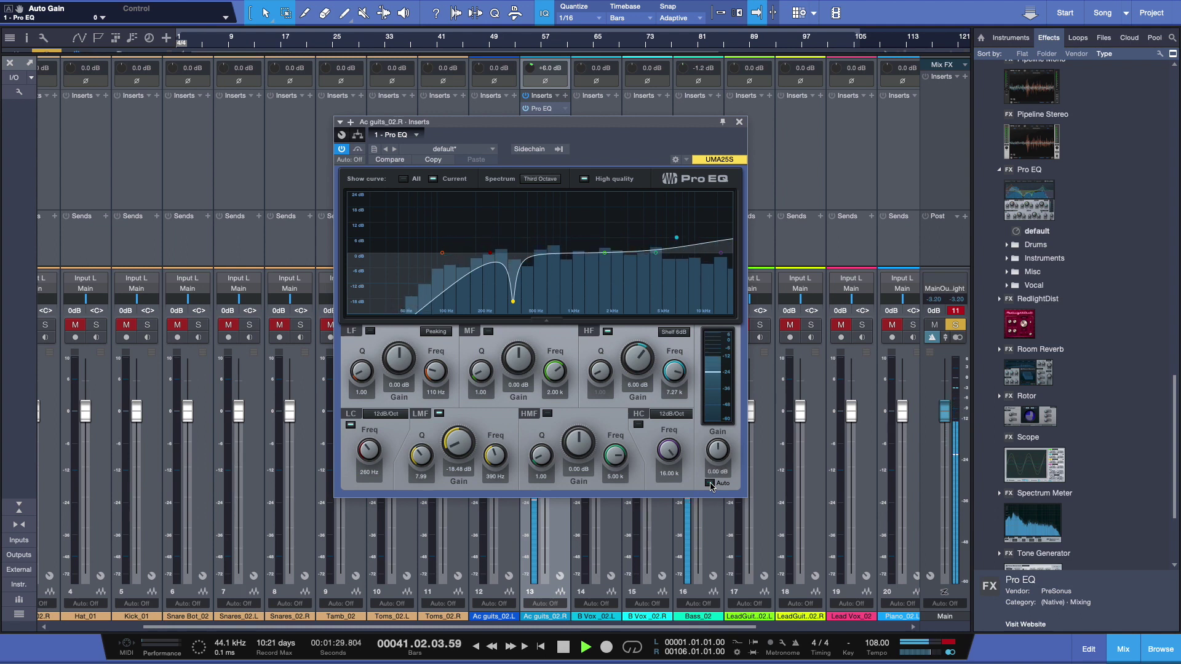
click(710, 483)
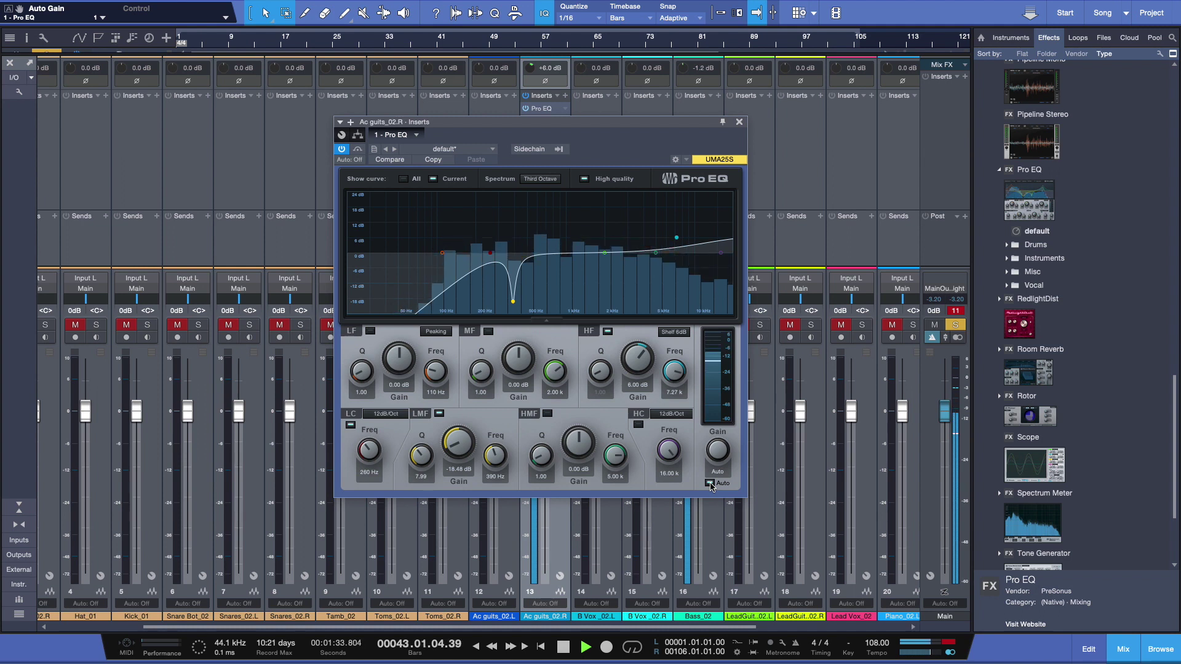
key(space)
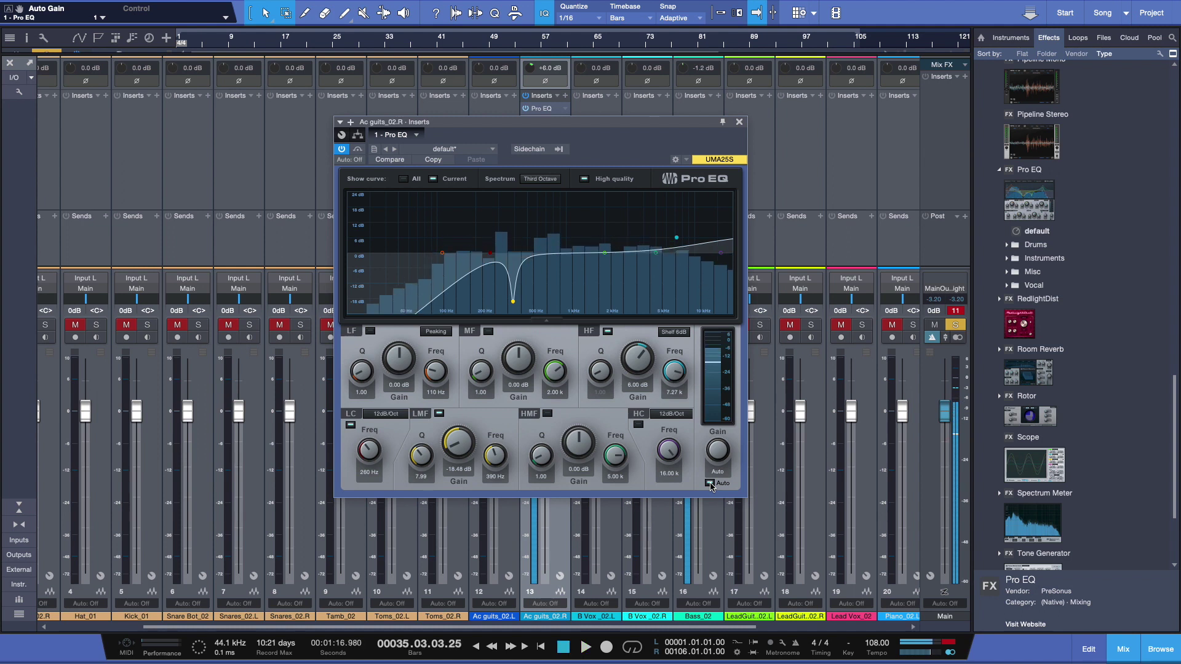